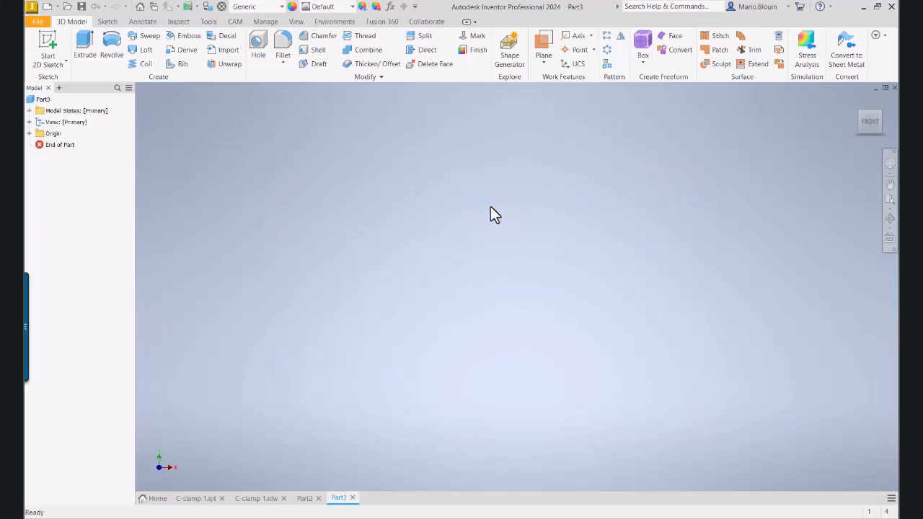
# - Start a sketch on the XY plane and choose the Labyrinthe image file to insert
pyautogui.click(44, 42)
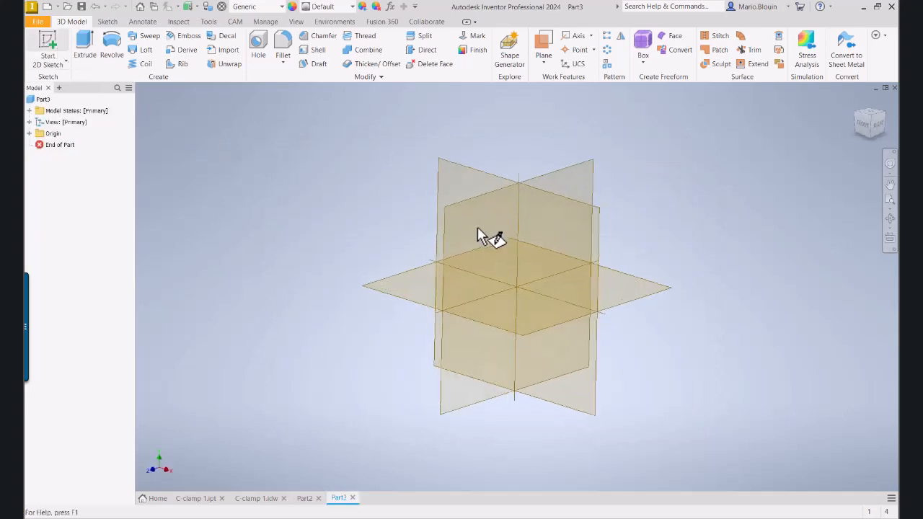
pyautogui.click(548, 242)
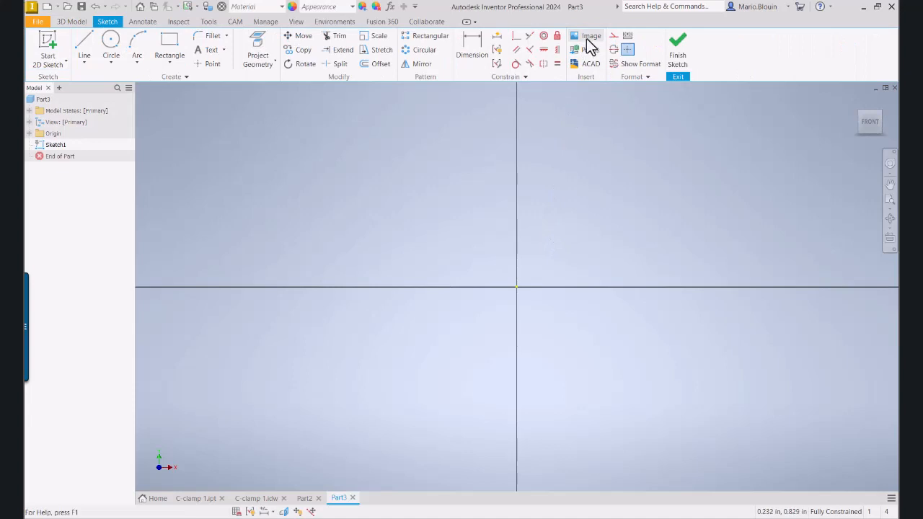
pyautogui.click(587, 40)
pyautogui.scroll(-2, 444, 272)
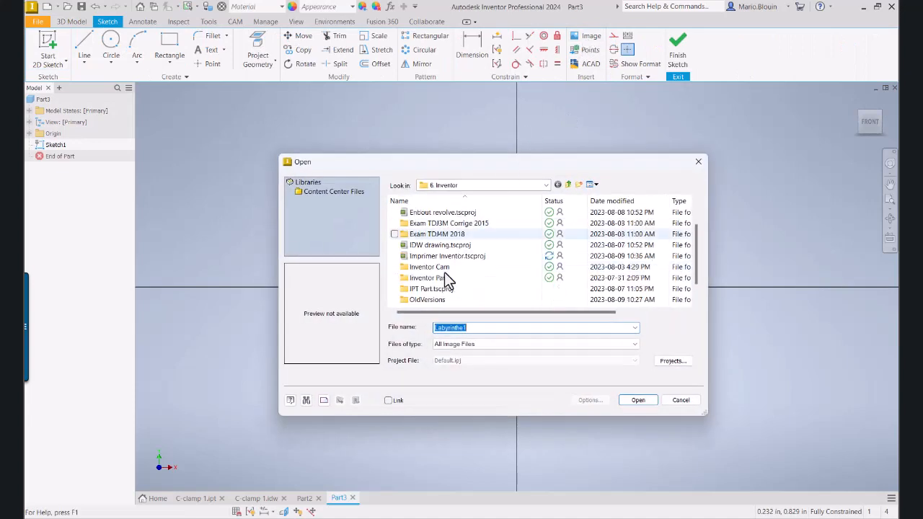
pyautogui.click(431, 301)
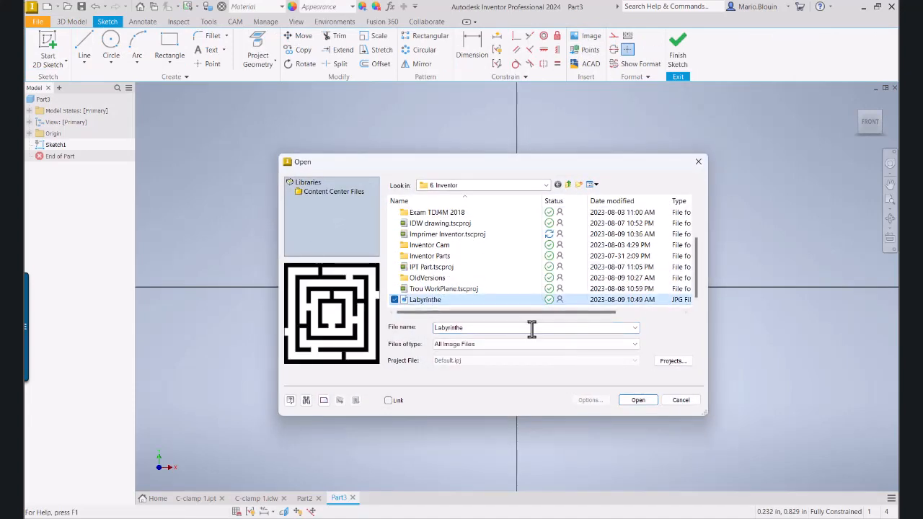
pyautogui.click(636, 401)
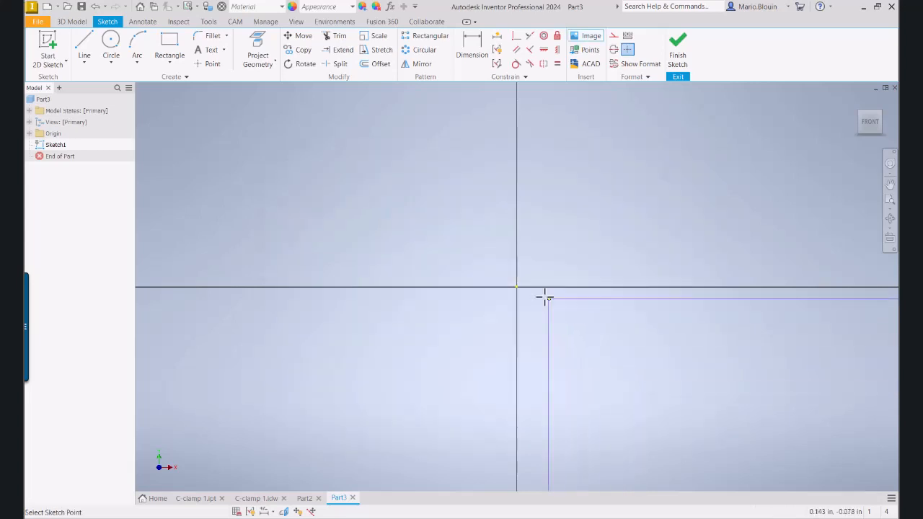
# - Place a single copy of the maze image in the sketch, up and to the right of the origin
pyautogui.scroll(-4, 540, 253)
pyautogui.moveTo(539, 274); pyautogui.dragTo(317, 332, button='middle')
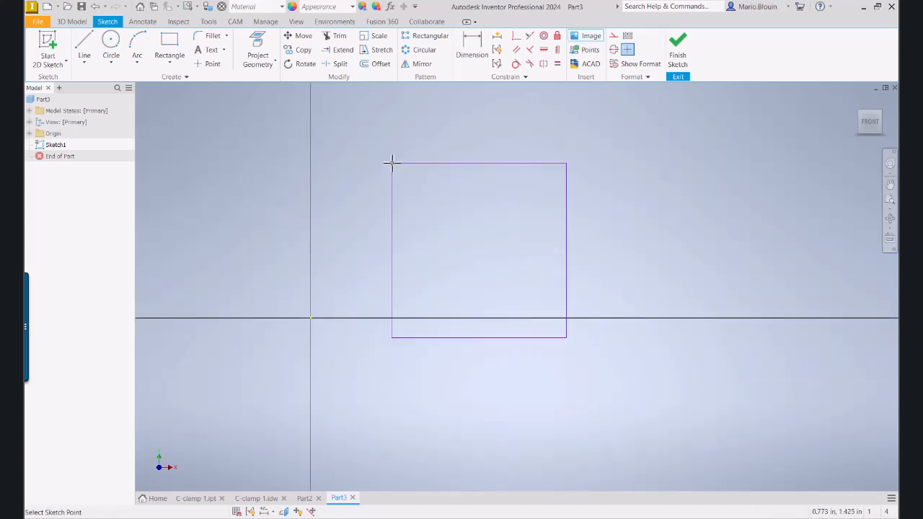
pyautogui.click(377, 115)
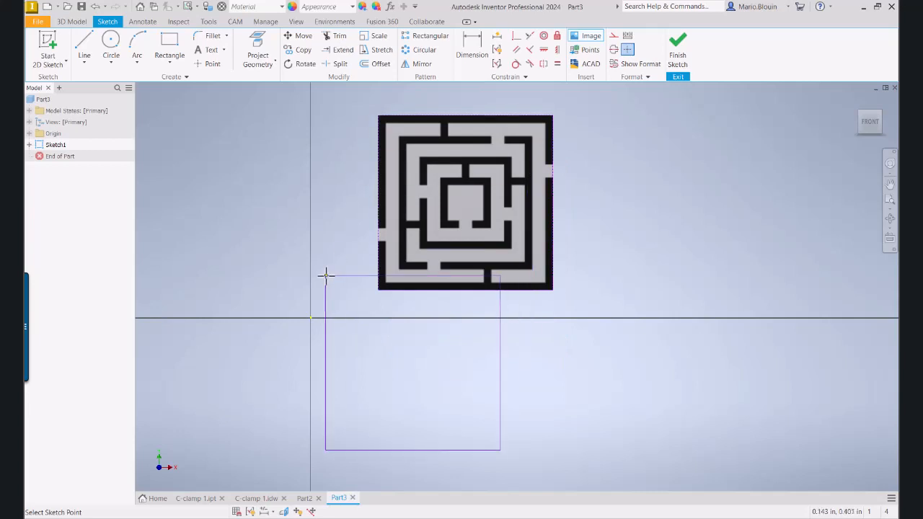
pyautogui.rightClick(310, 290)
pyautogui.click(337, 292)
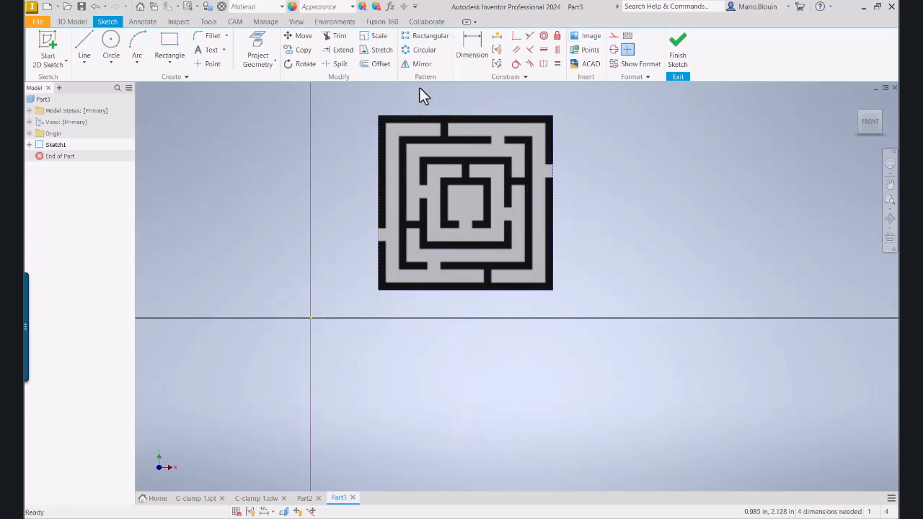
# - Constrain the image's lower-left corner coincident with the sketch origin and set the image's width to 3 in
pyautogui.click(515, 39)
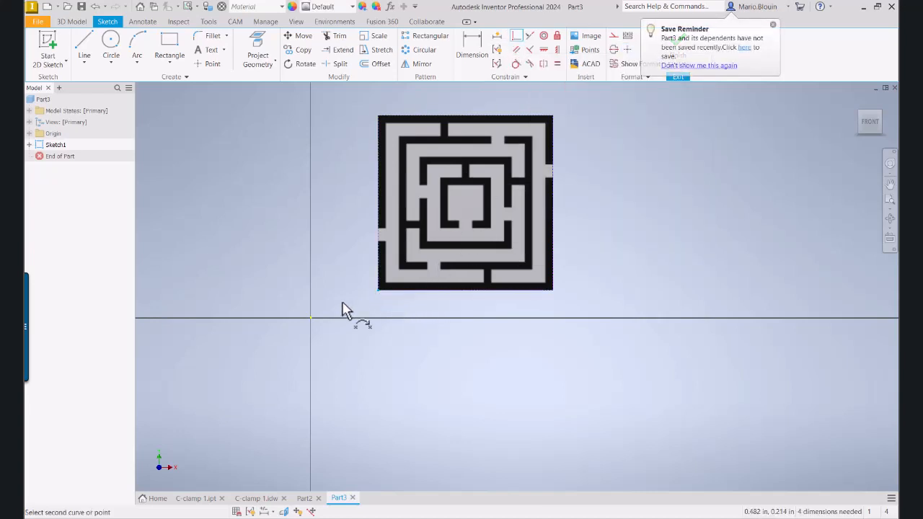
pyautogui.click(311, 317)
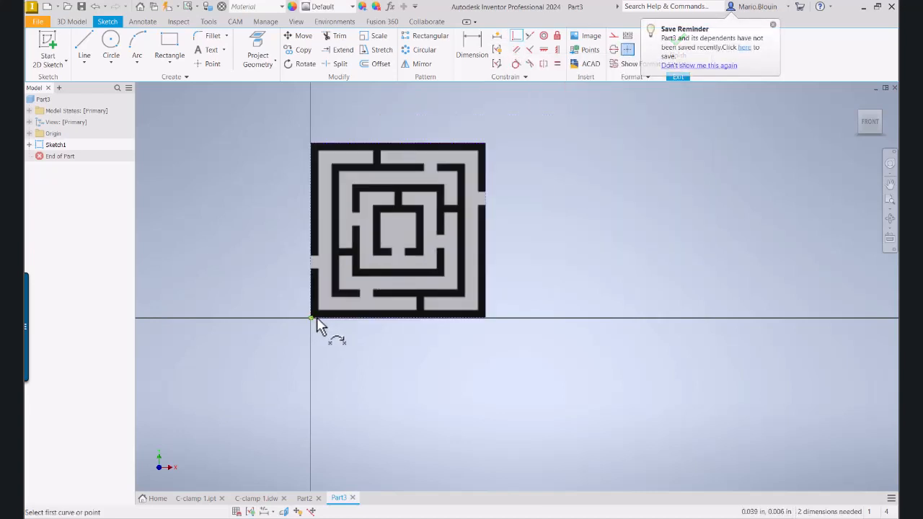
pyautogui.moveTo(562, 303); pyautogui.dragTo(594, 396, button='middle')
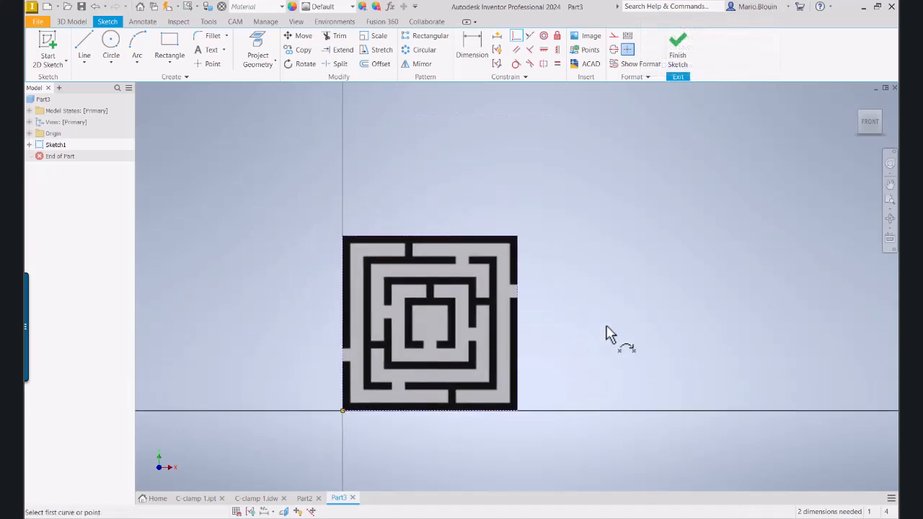
pyautogui.click(482, 58)
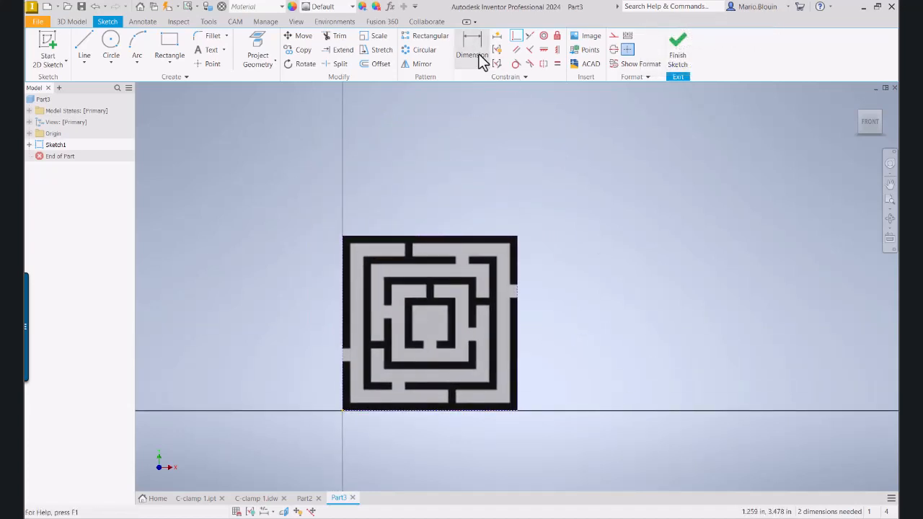
pyautogui.click(461, 237)
pyautogui.click(445, 185)
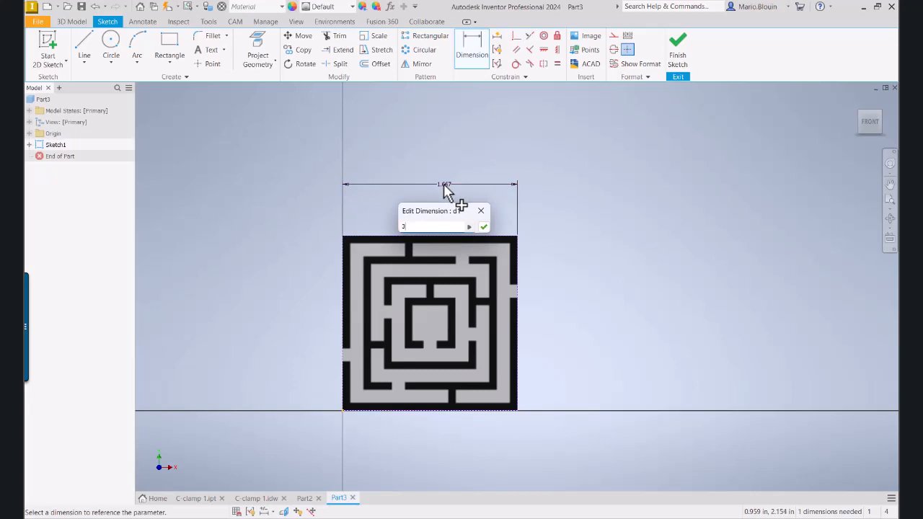
pyautogui.press('Return')
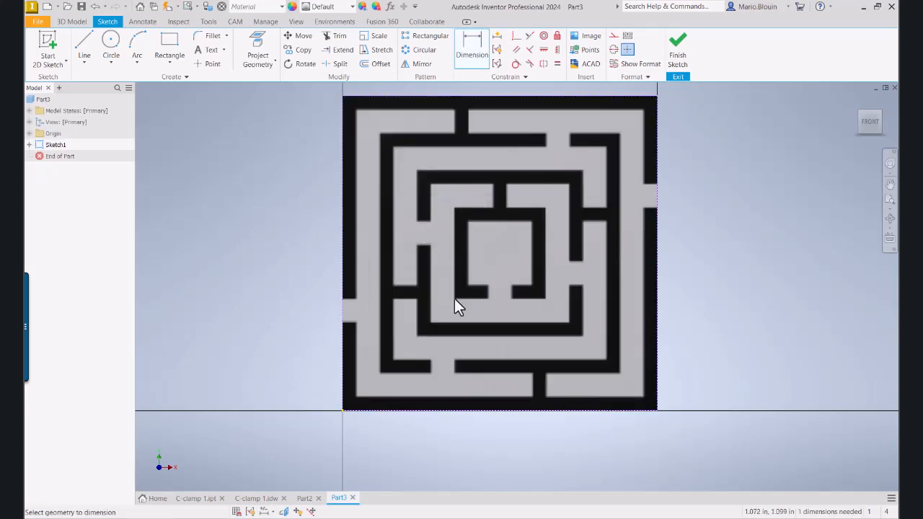
# - Try to add a height dimension along the right edge of the maze image
pyautogui.scroll(-3, 454, 298)
pyautogui.moveTo(454, 299); pyautogui.dragTo(362, 331, button='middle')
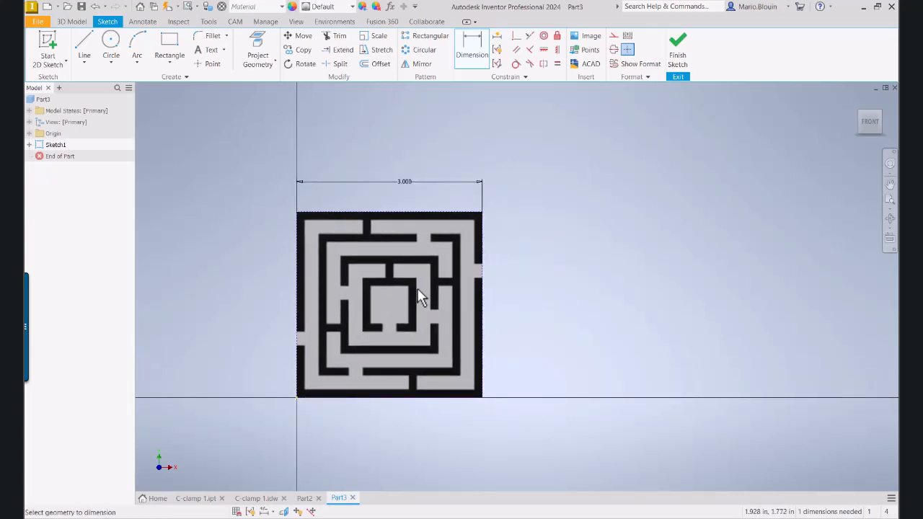
pyautogui.click(483, 350)
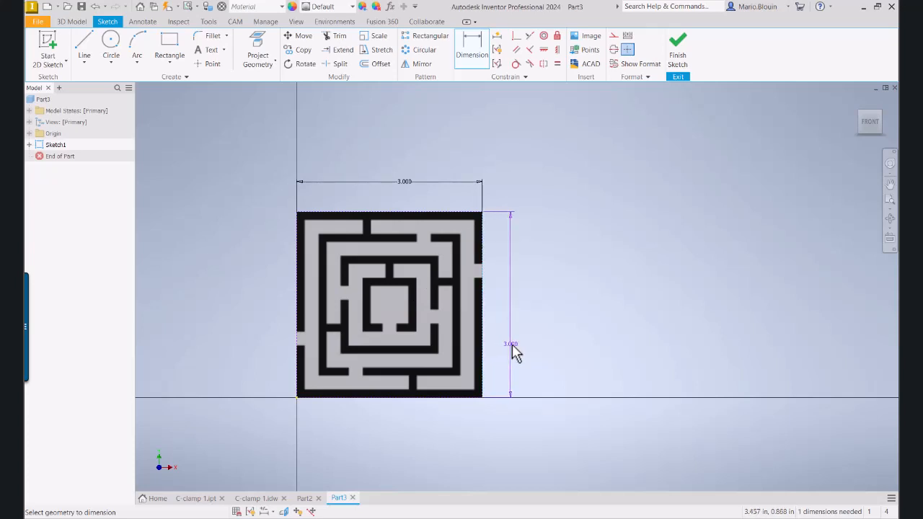
pyautogui.click(512, 346)
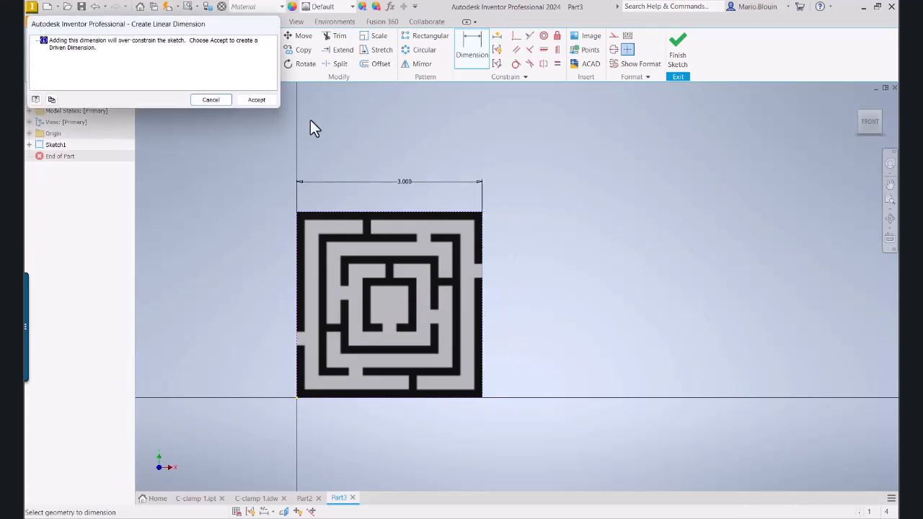
pyautogui.click(215, 101)
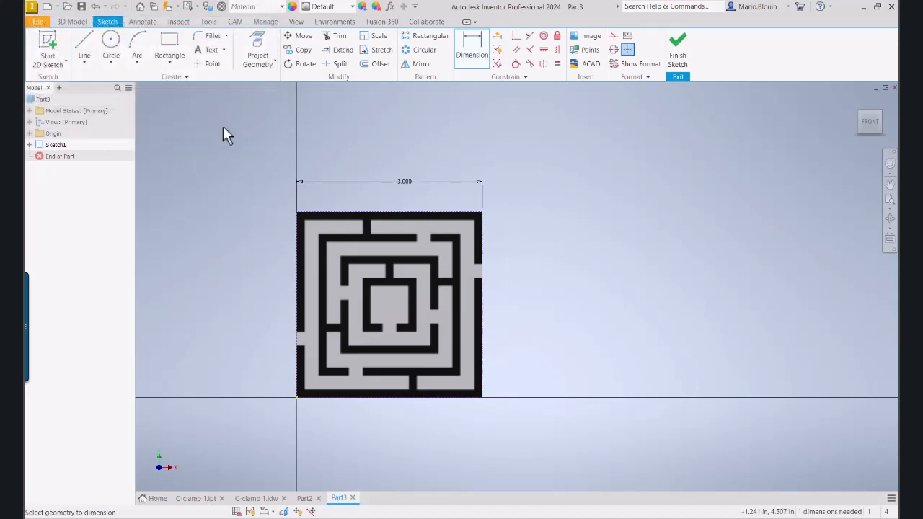
# - Finish the image sketch and start a second sketch on the same XY plane
pyautogui.moveTo(526, 291); pyautogui.dragTo(565, 271, button='middle')
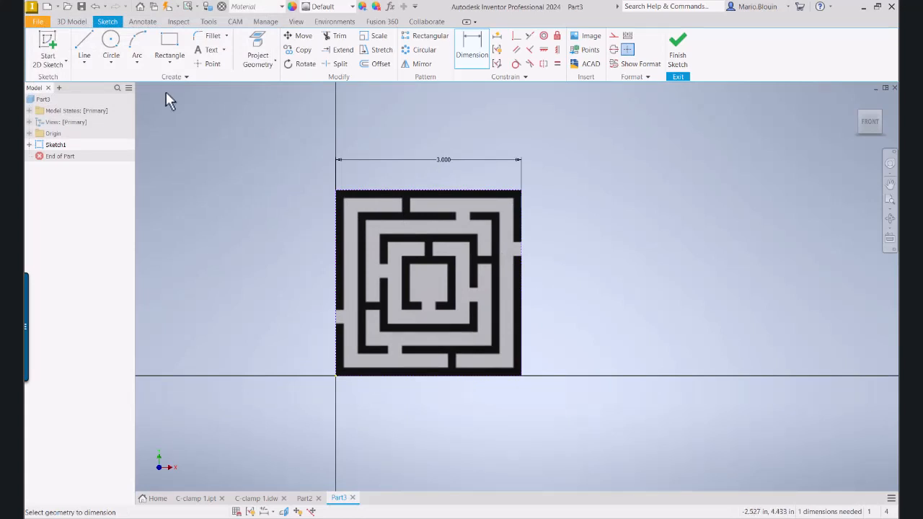
pyautogui.click(678, 56)
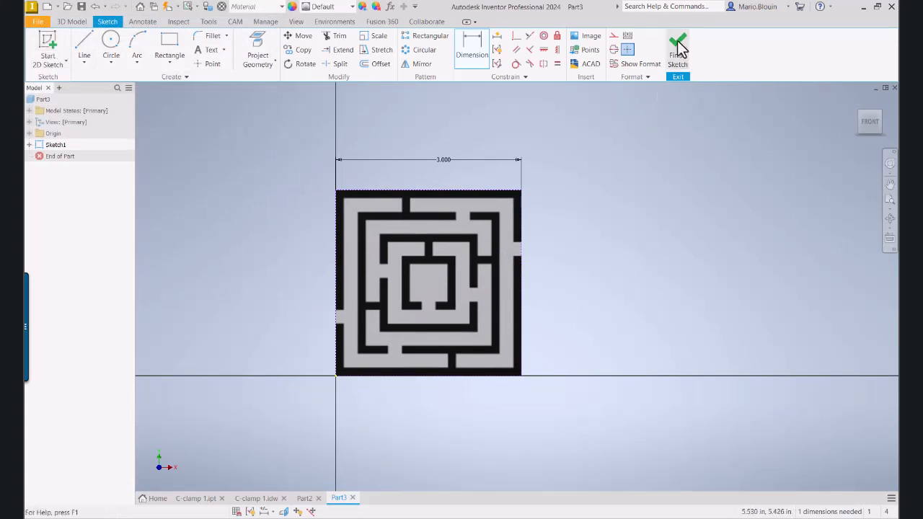
pyautogui.moveTo(616, 244); pyautogui.dragTo(305, 361, button='middle')
pyautogui.moveTo(483, 331); pyautogui.dragTo(503, 373, button='middle')
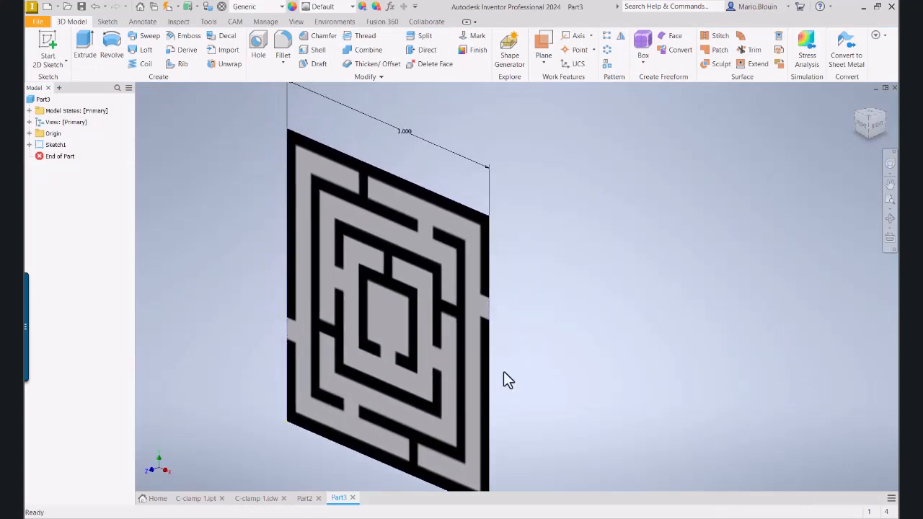
pyautogui.click(47, 45)
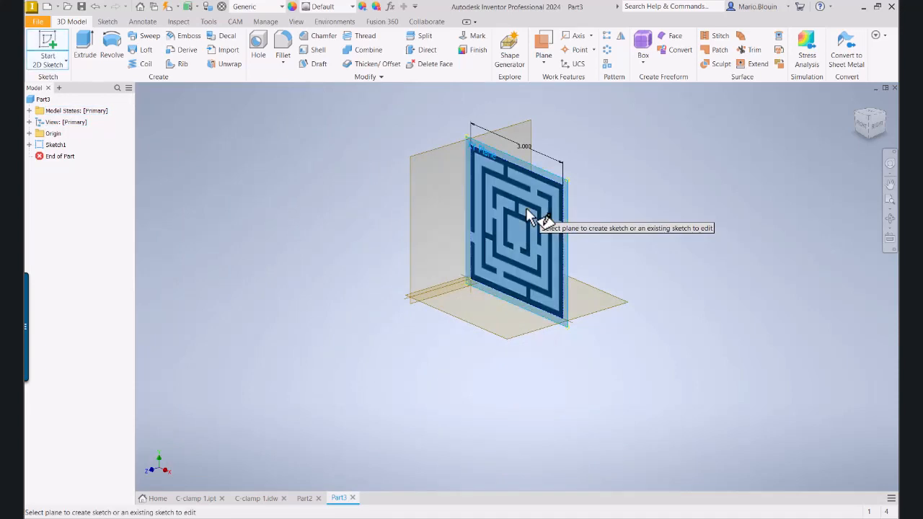
pyautogui.click(527, 212)
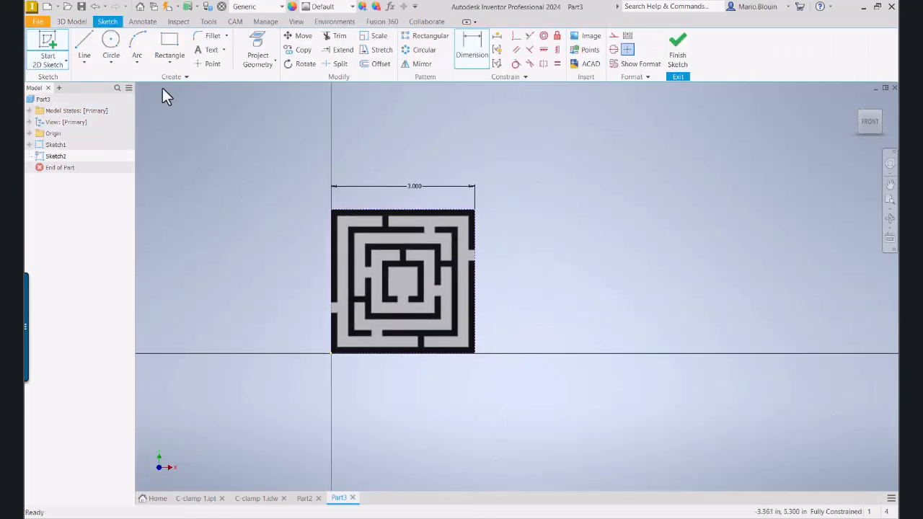
# - Draw a 3 in by 3 in rectangle from the origin over the maze image and finish the sketch
pyautogui.click(166, 48)
pyautogui.scroll(5, 411, 238)
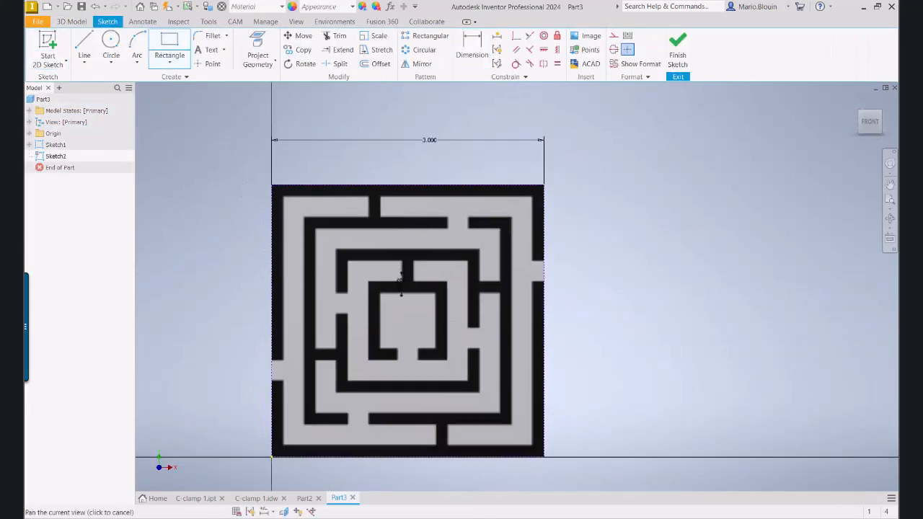
pyautogui.moveTo(397, 305); pyautogui.dragTo(386, 343, button='middle')
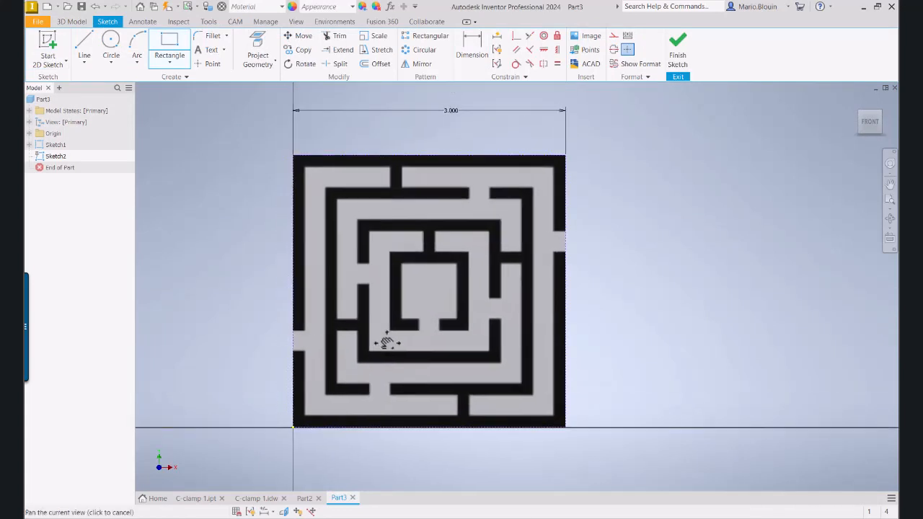
pyautogui.click(293, 427)
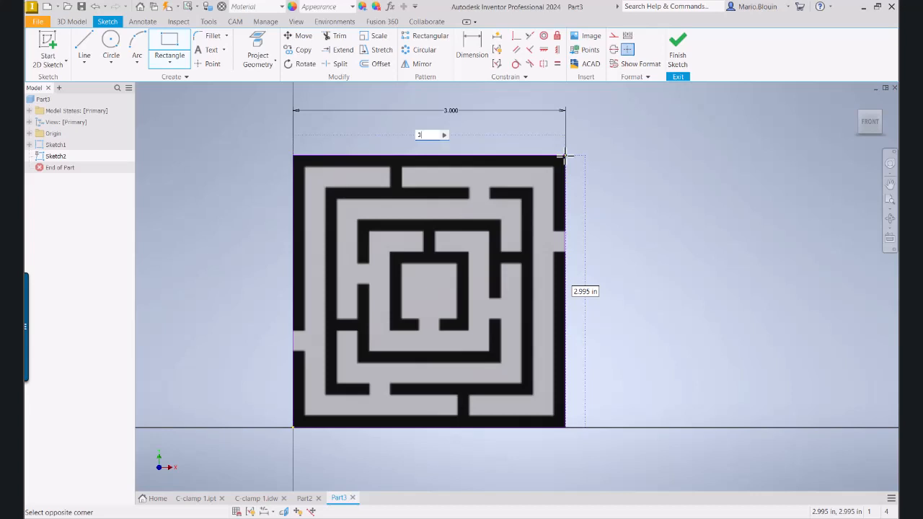
pyautogui.press('Tab')
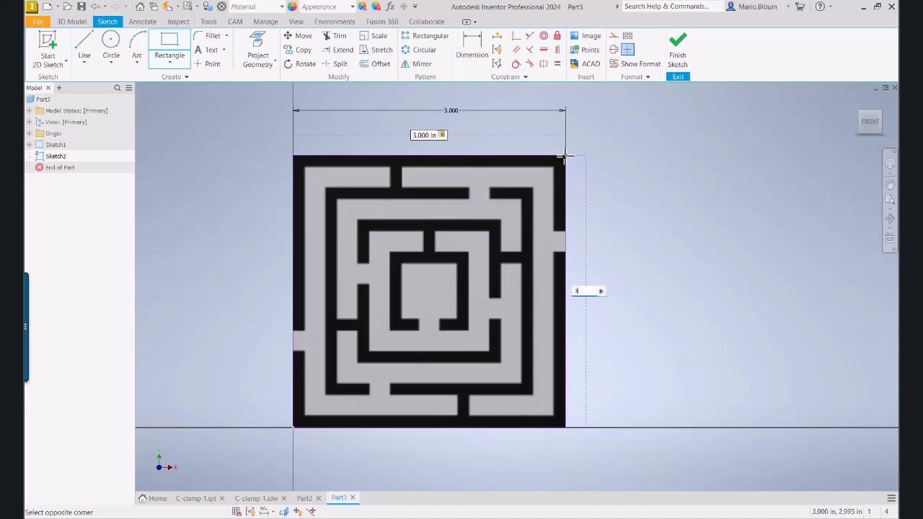
pyautogui.press('Return')
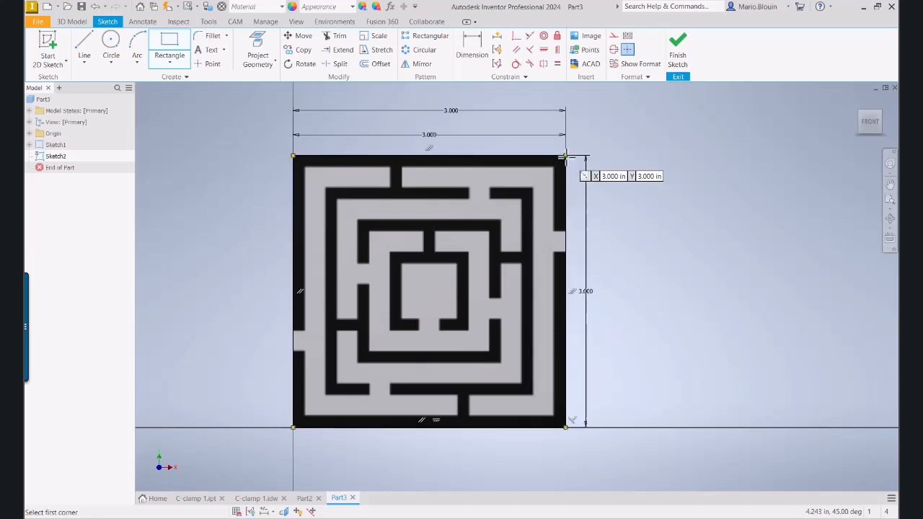
pyautogui.click(684, 45)
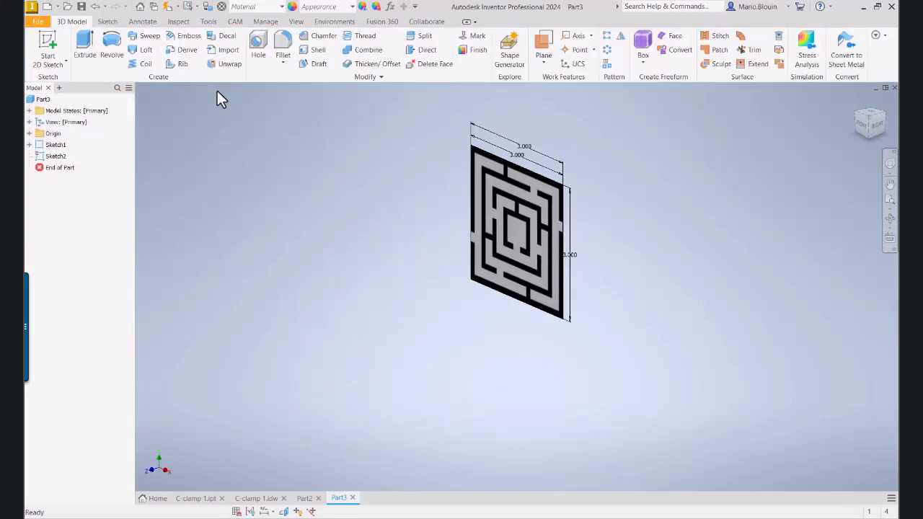
# - Extrude the square profile 0.125 in in the flipped direction, behind the maze image
pyautogui.click(85, 45)
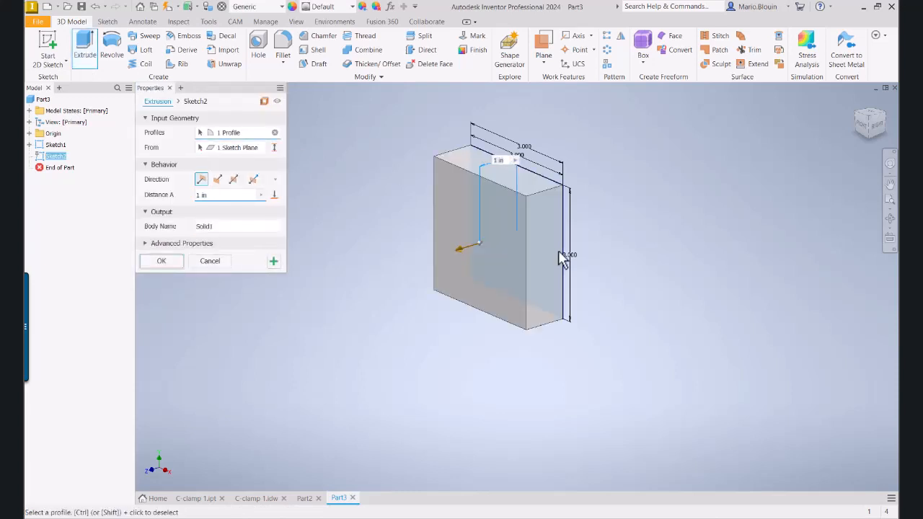
pyautogui.click(217, 180)
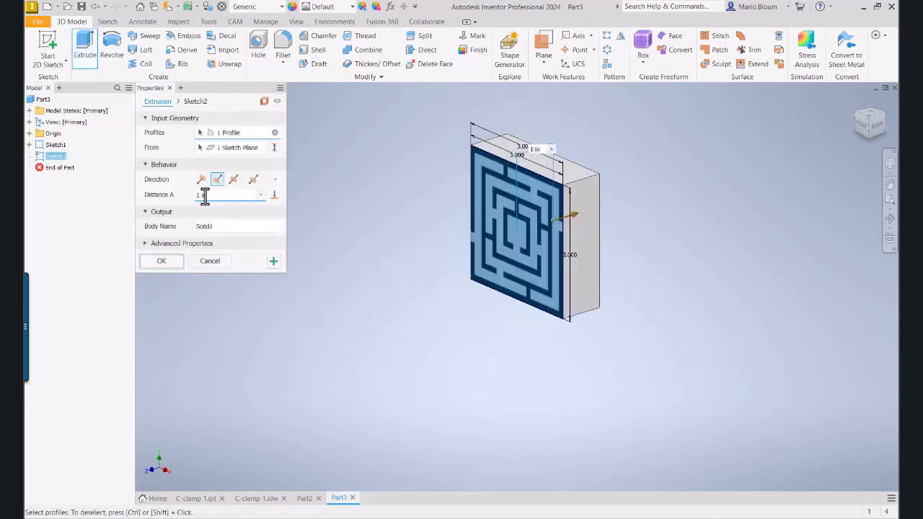
pyautogui.write('.125')
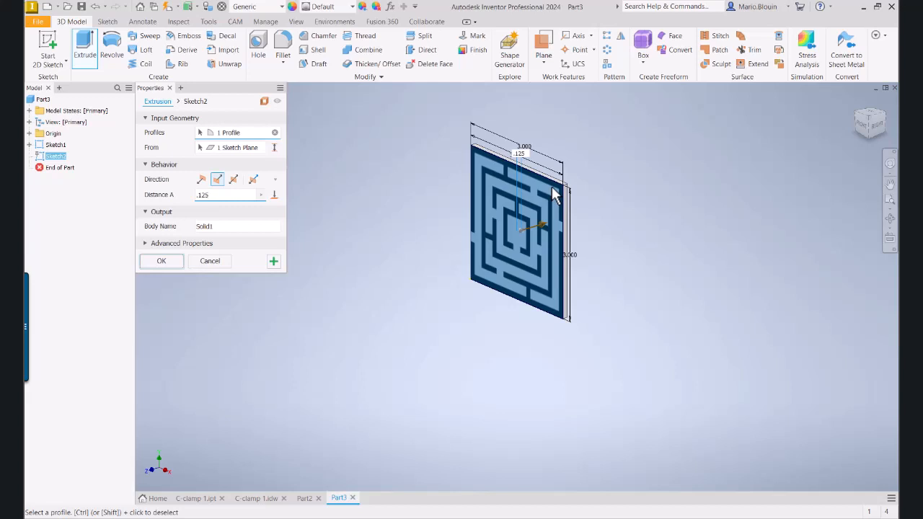
pyautogui.click(162, 261)
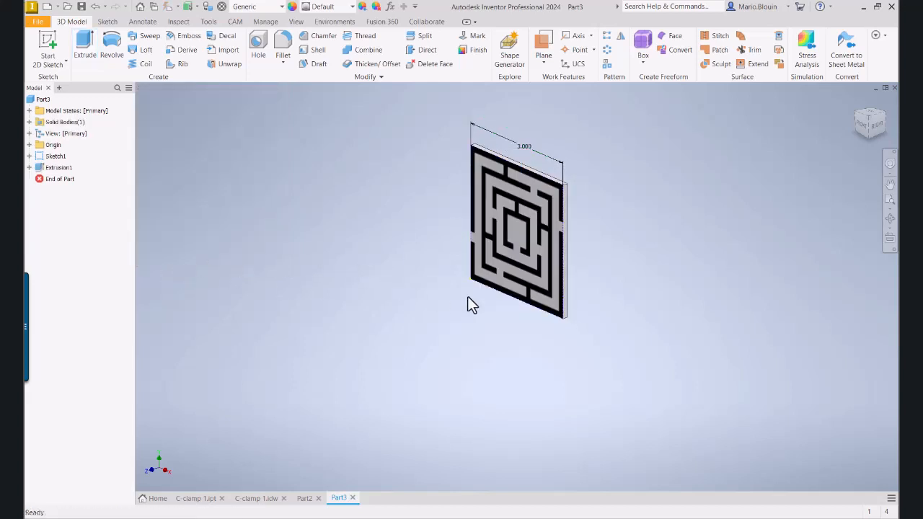
# - Start a new sketch on the front face of the base plate, over the maze image
pyautogui.moveTo(541, 261); pyautogui.dragTo(474, 283, button='middle')
pyautogui.scroll(3, 376, 286)
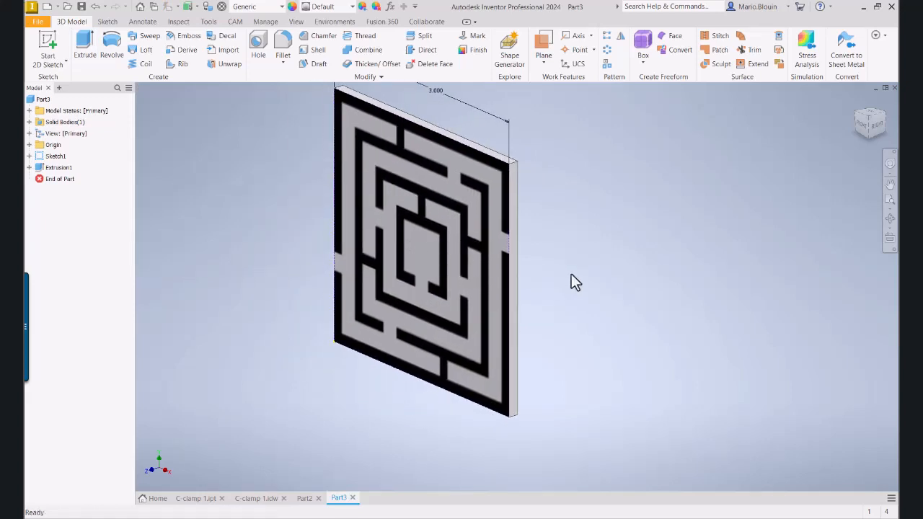
pyautogui.click(49, 46)
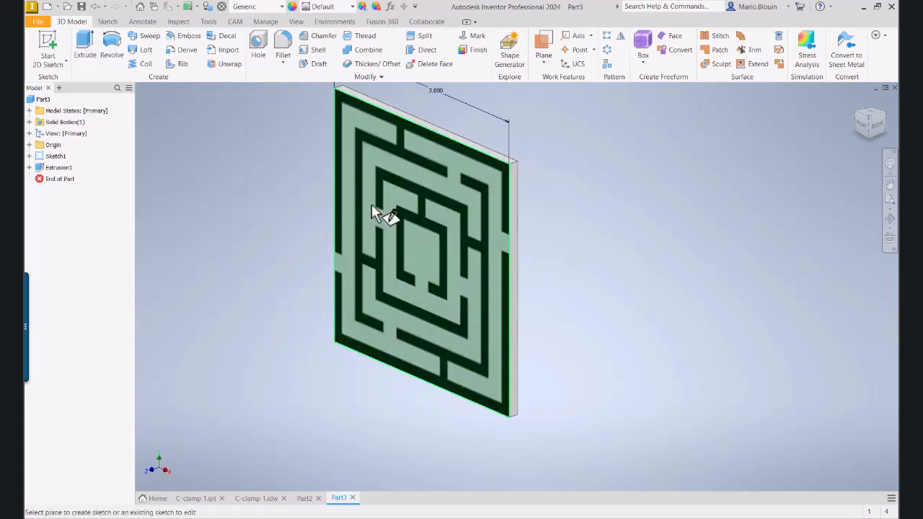
pyautogui.click(427, 243)
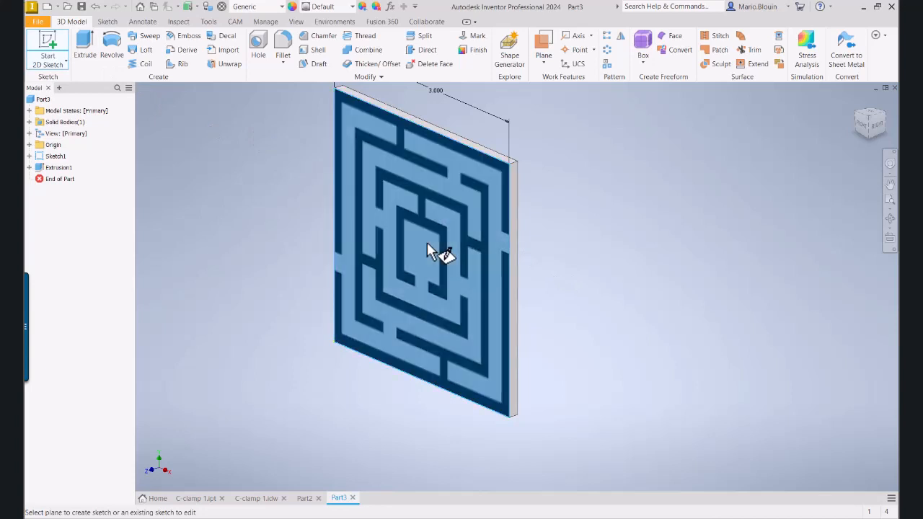
pyautogui.moveTo(675, 212)
pyautogui.mouseDown(button='middle')
pyautogui.moveTo(457, 328)
pyautogui.moveTo(449, 371)
pyautogui.mouseUp(button='middle')
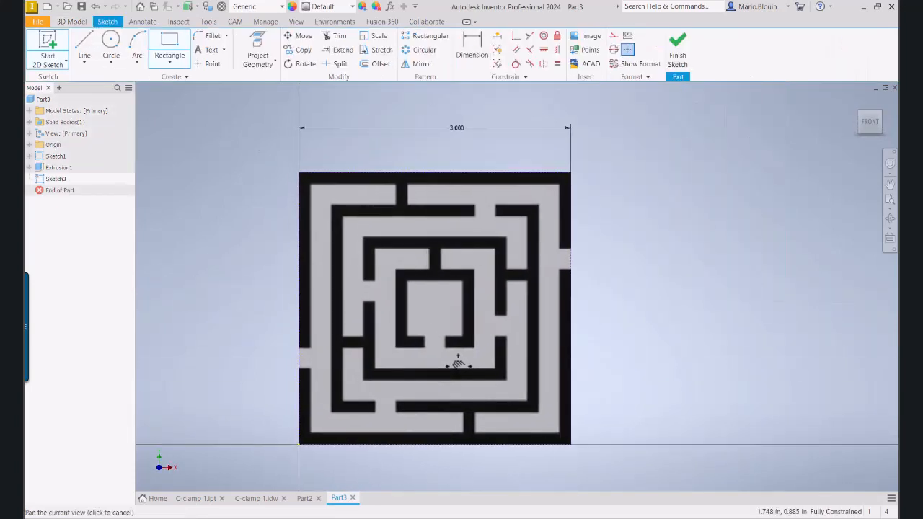
# - Draw a rectangle from the origin to the opposite corner of the plate, covering the whole maze outline
pyautogui.click(173, 43)
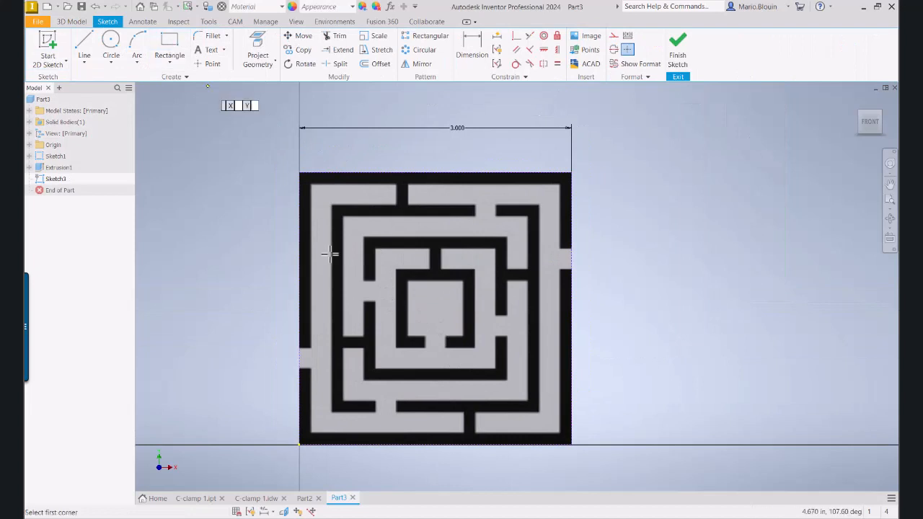
pyautogui.click(301, 445)
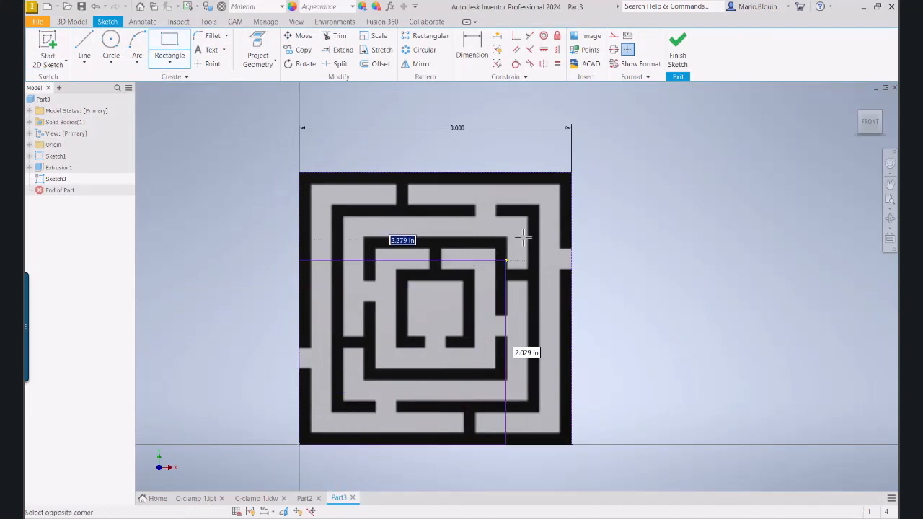
pyautogui.click(570, 172)
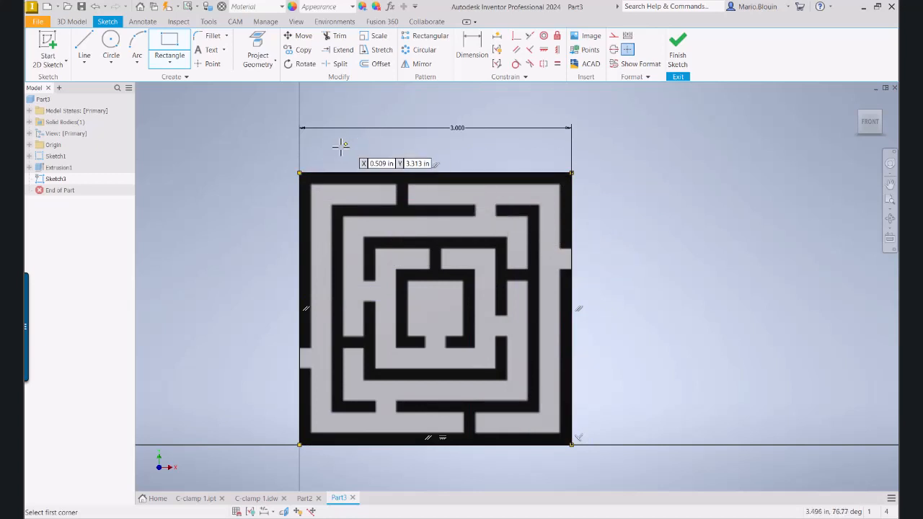
# - Offset the outer rectangle inward by about 0.124 in to the inner edge of the maze's outer wall
pyautogui.click(376, 64)
pyautogui.click(426, 171)
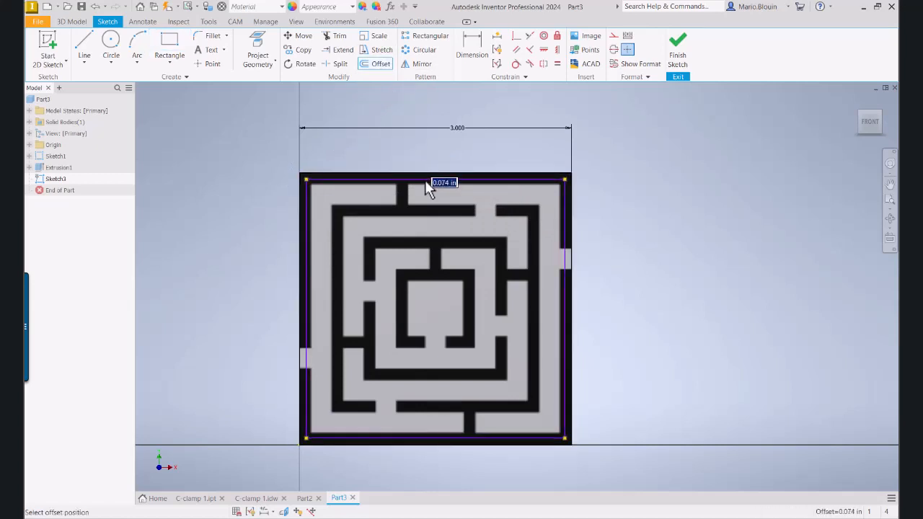
pyautogui.scroll(3, 423, 184)
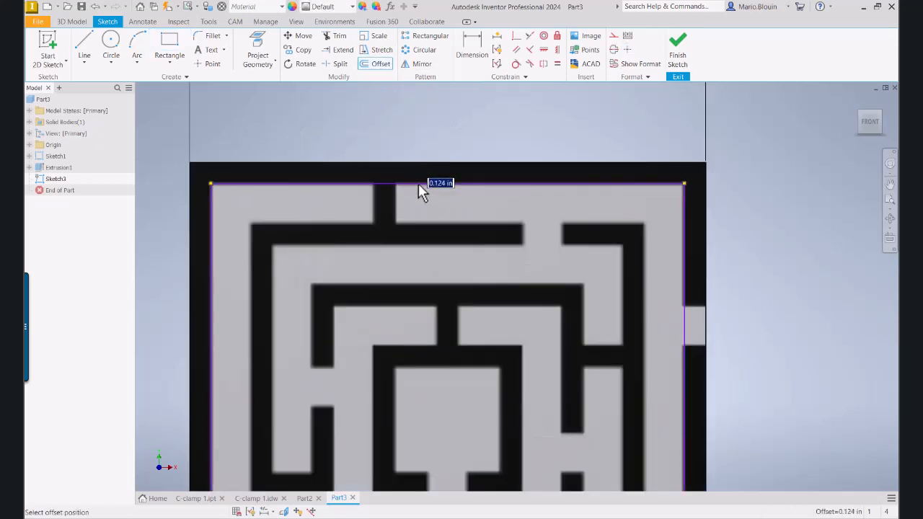
pyautogui.click(418, 184)
# - Offset two more squares inward to trace the outer and inner edges of the second maze wall
pyautogui.click(418, 184)
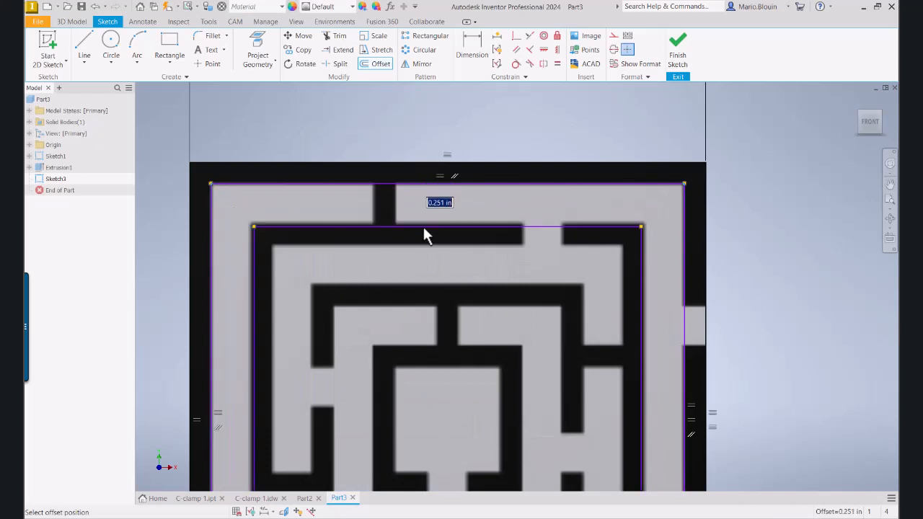
pyautogui.click(426, 223)
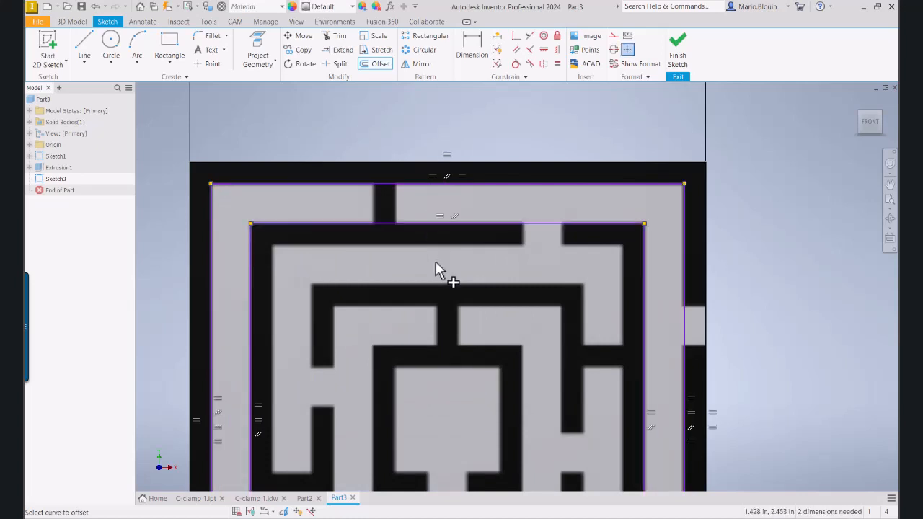
pyautogui.click(442, 224)
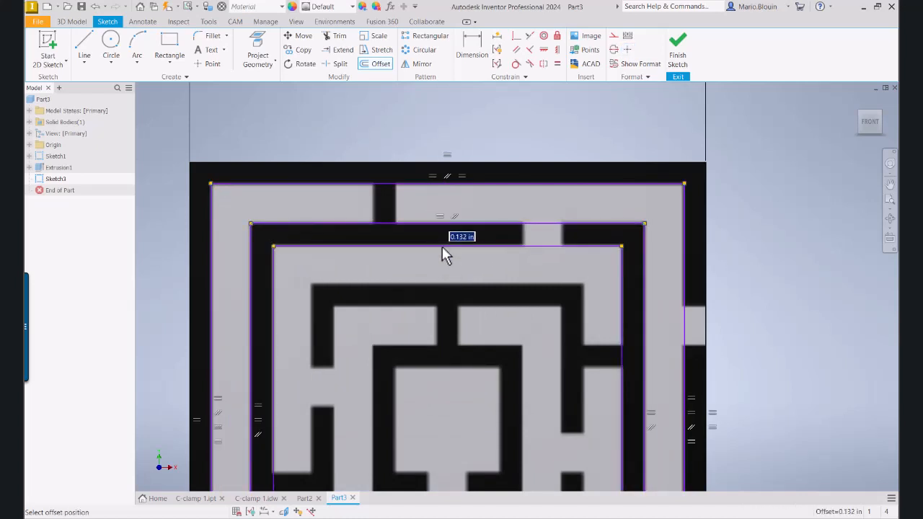
pyautogui.click(442, 248)
# - Offset two further squares inward to trace the outer and inner edges of the third maze wall
pyautogui.scroll(-5, 447, 270)
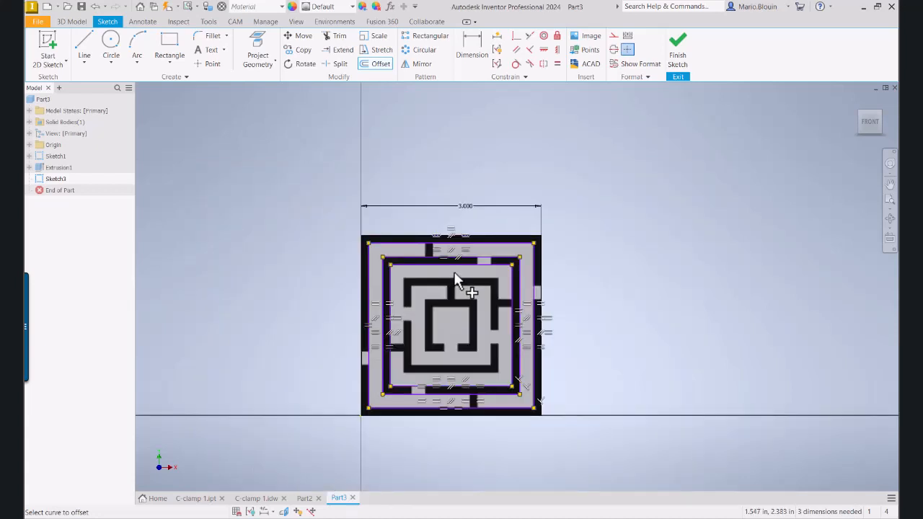
pyautogui.scroll(3, 456, 281)
pyautogui.click(460, 257)
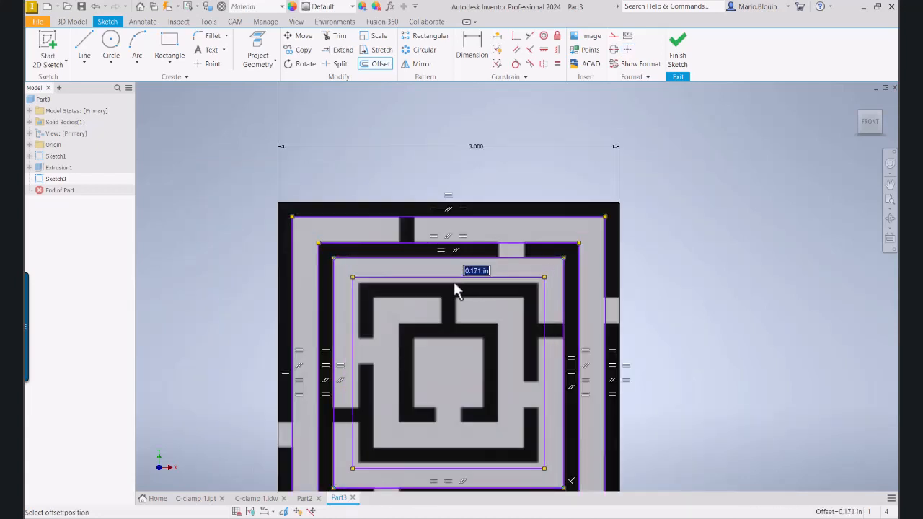
pyautogui.click(452, 282)
pyautogui.click(454, 287)
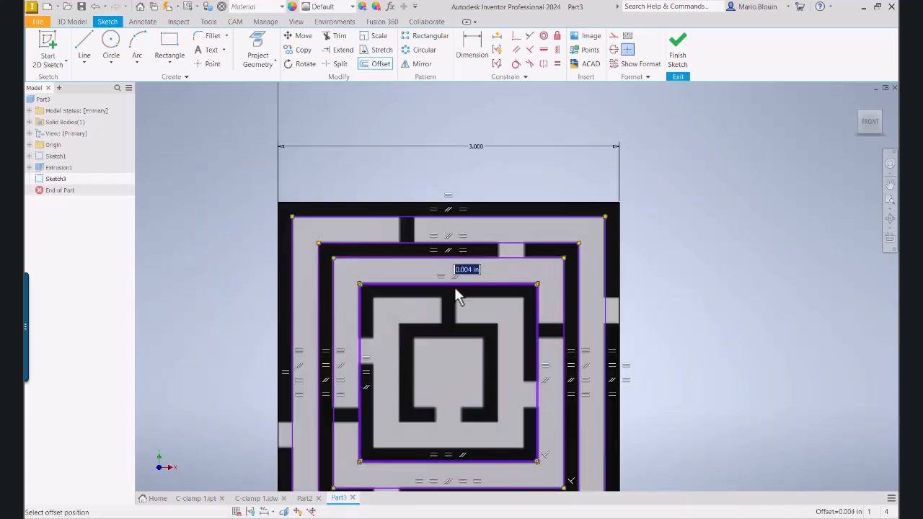
pyautogui.click(452, 297)
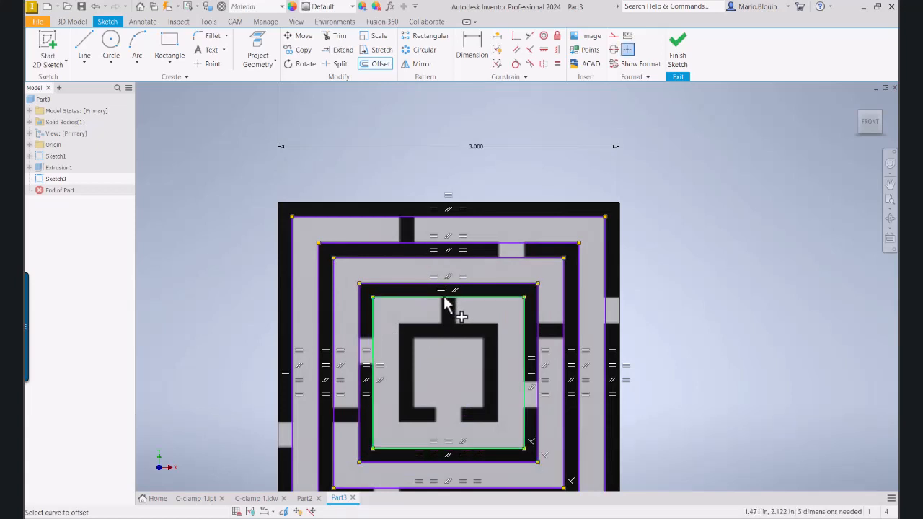
# - Offset the last two squares inward along both edges of the innermost maze wall and end the Offset command
pyautogui.click(446, 298)
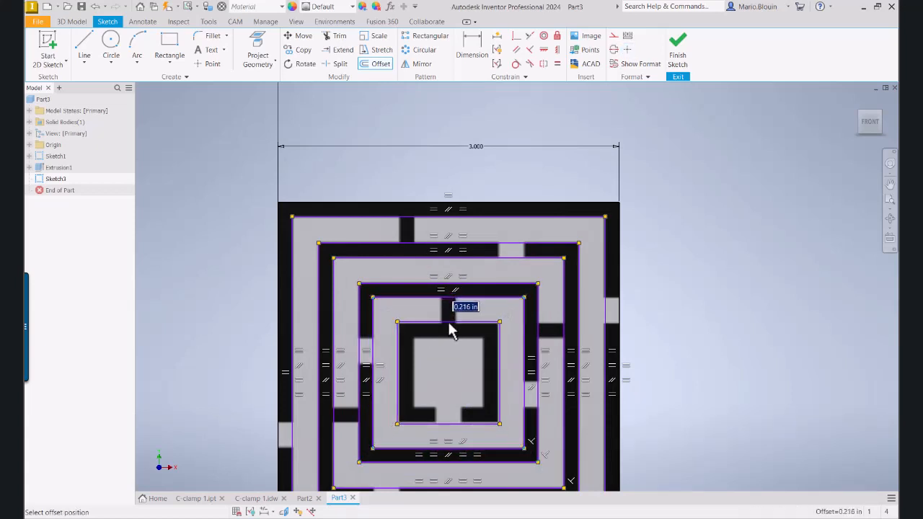
pyautogui.click(448, 323)
pyautogui.click(450, 326)
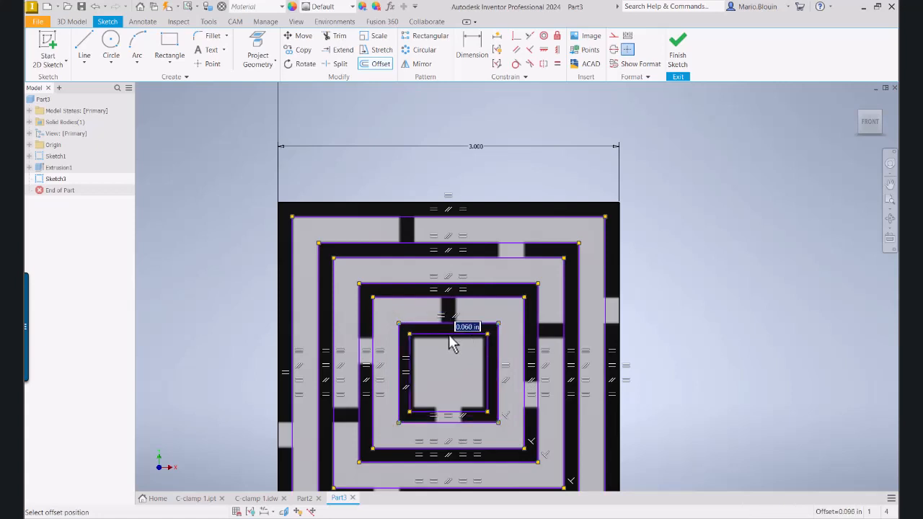
pyautogui.click(448, 339)
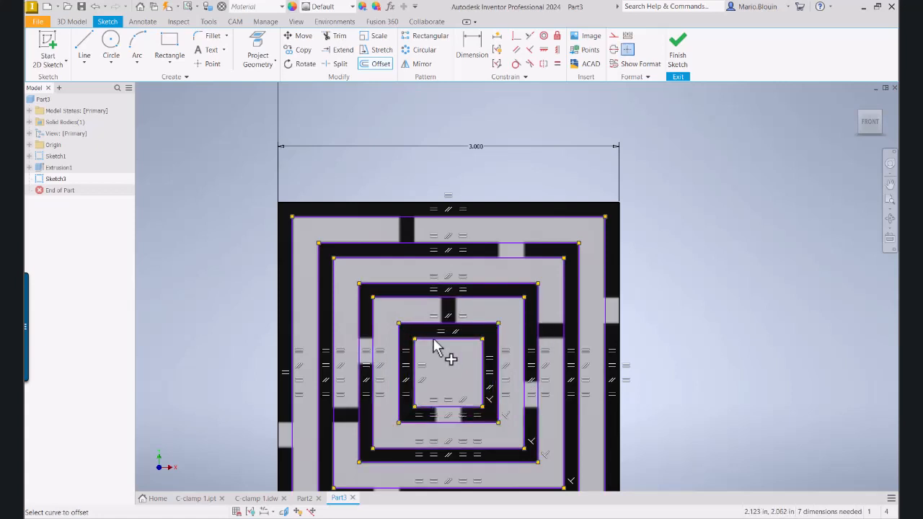
pyautogui.press('Escape')
# - Draw two vertical lines along the sides of the connector between the outer and second walls at the maze's upper edge
pyautogui.click(85, 51)
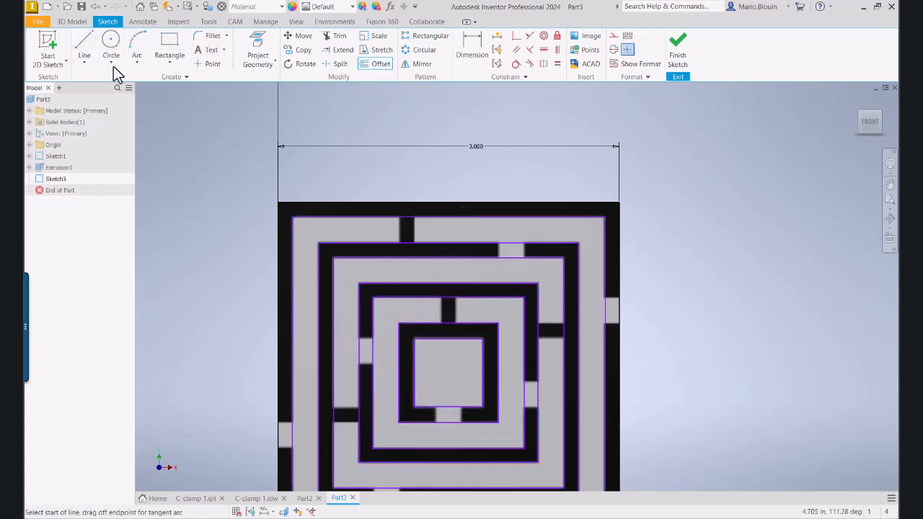
pyautogui.scroll(-5, 375, 209)
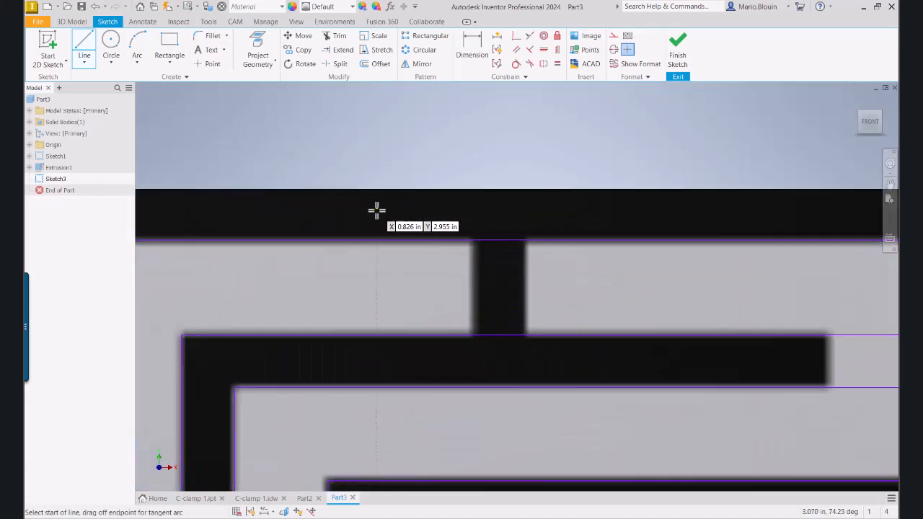
pyautogui.click(469, 243)
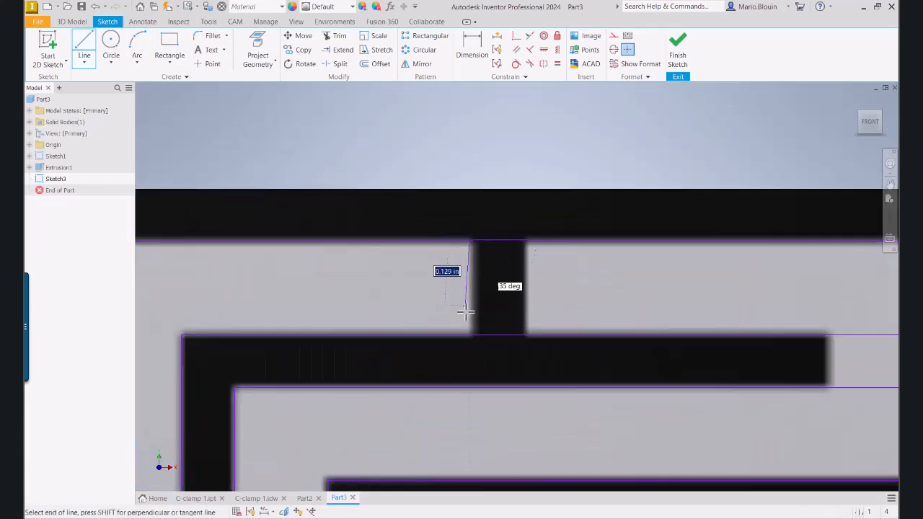
pyautogui.click(471, 335)
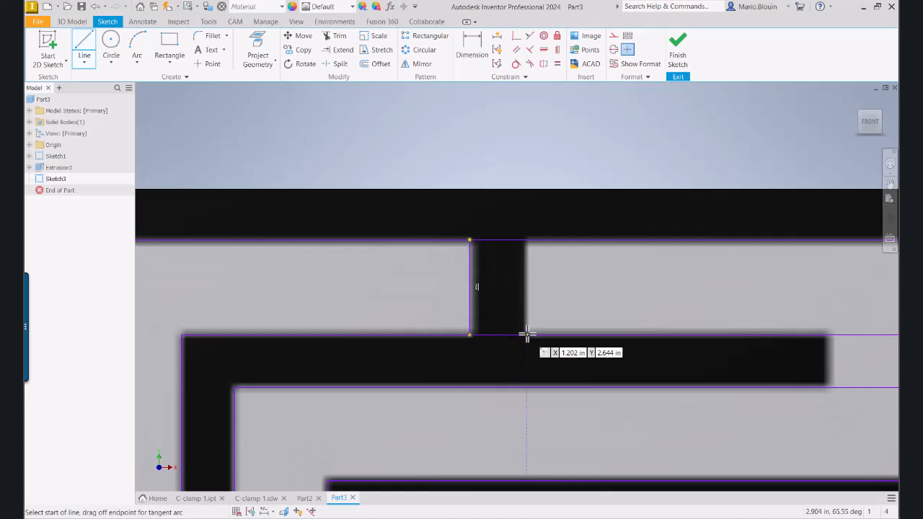
pyautogui.click(527, 335)
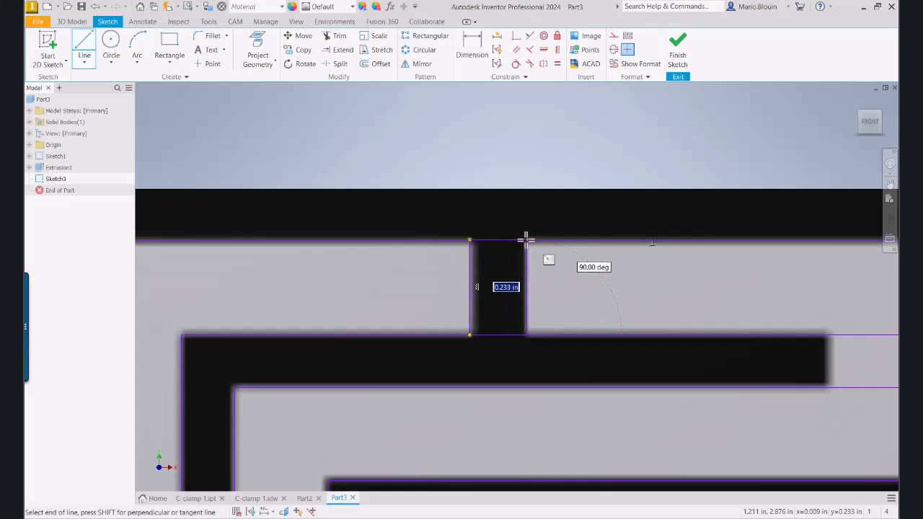
pyautogui.click(526, 239)
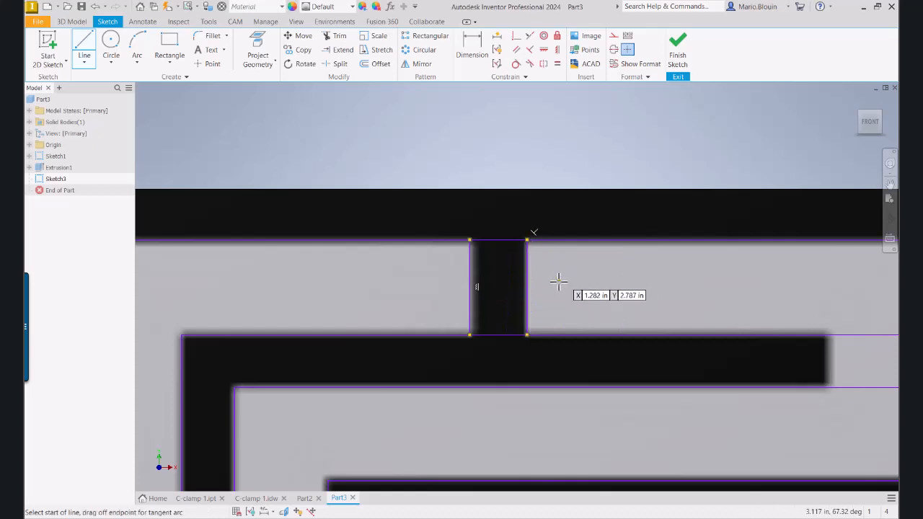
# - Draw two vertical lines about 0.13 in long closing the wall ends at the gap in the second wall's upper side
pyautogui.scroll(-3, 557, 284)
pyautogui.moveTo(626, 309); pyautogui.dragTo(456, 263, button='middle')
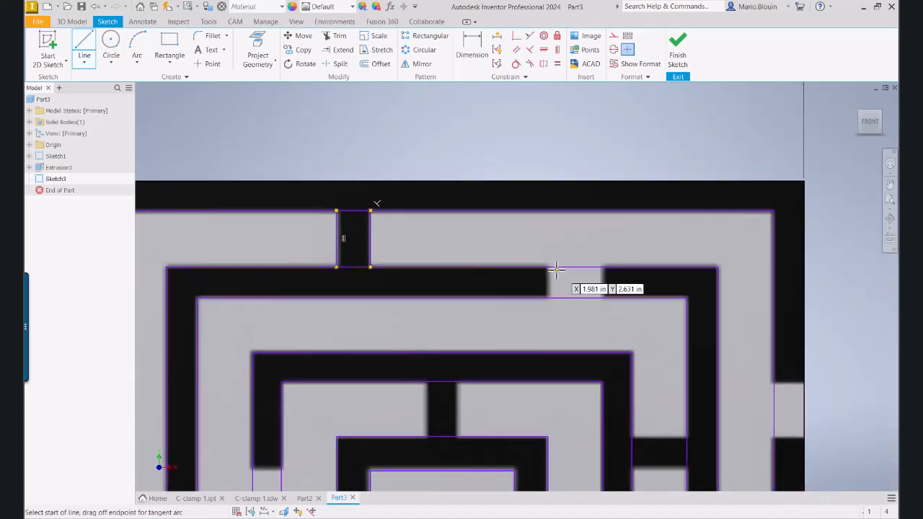
pyautogui.click(545, 267)
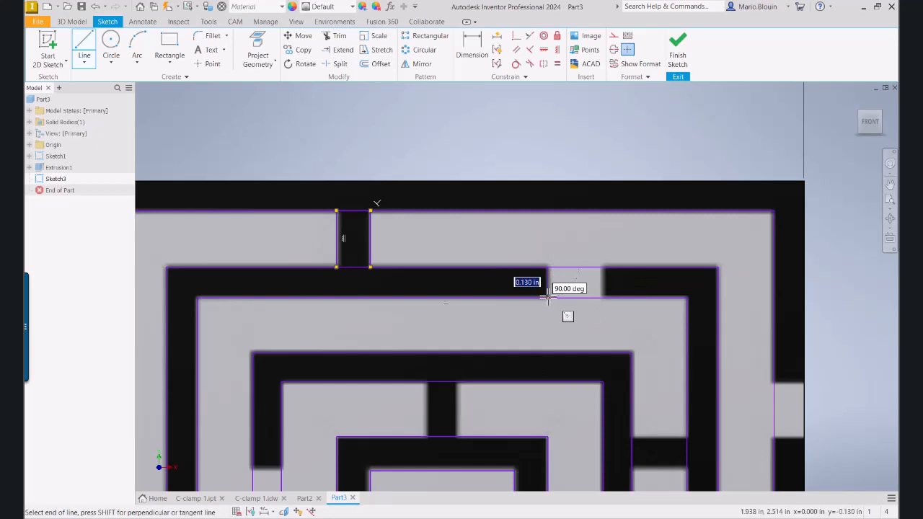
pyautogui.click(548, 297)
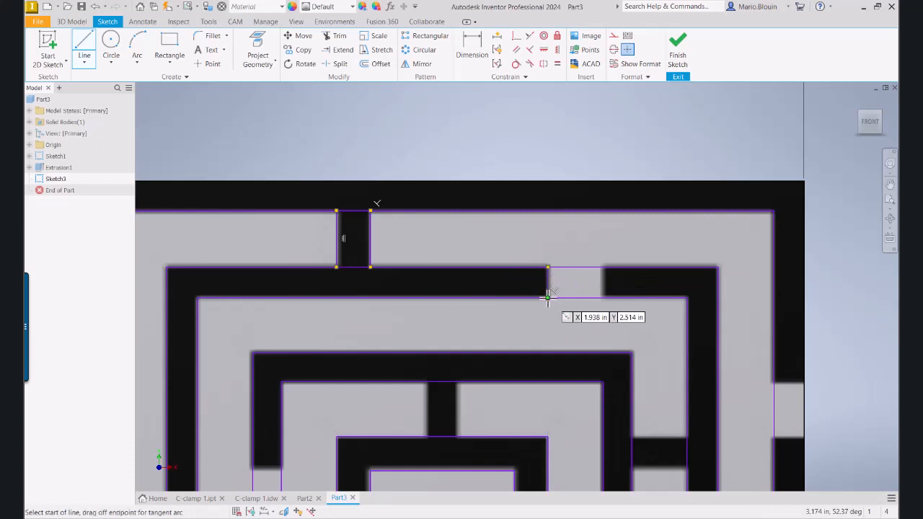
pyautogui.click(603, 268)
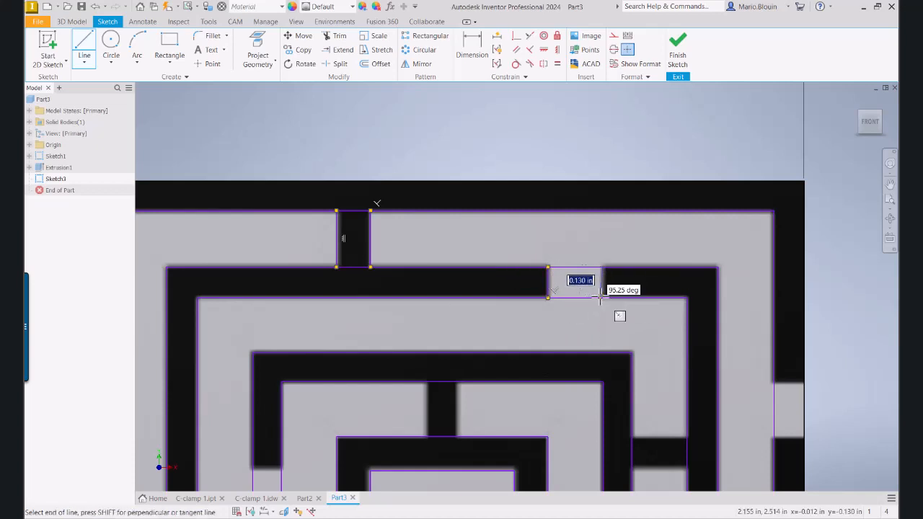
pyautogui.click(603, 297)
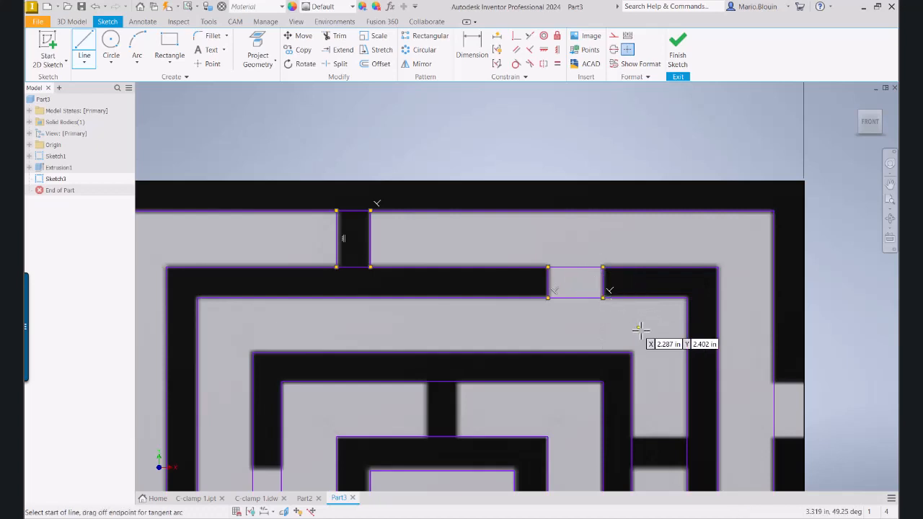
# - Draw two horizontal lines along the upper and lower edges of the connector between the second and third walls on the maze's right side
pyautogui.moveTo(642, 406); pyautogui.dragTo(563, 291, button='middle')
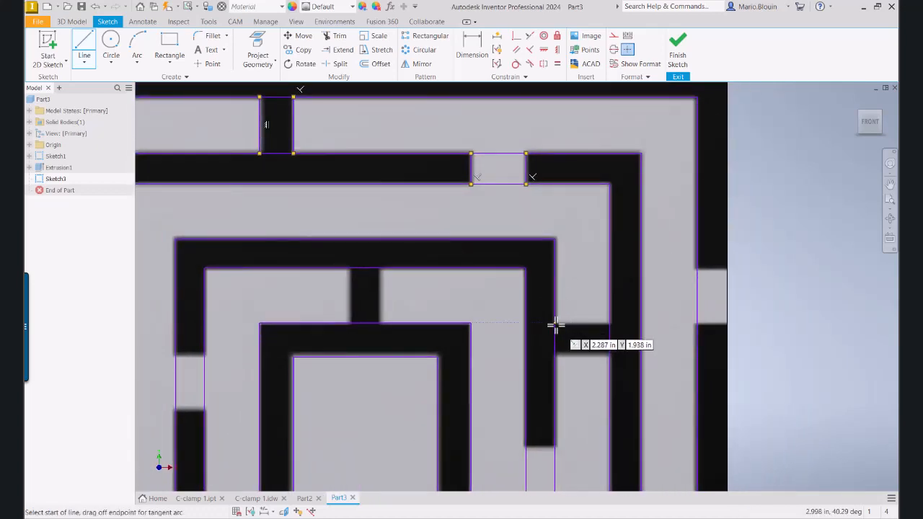
pyautogui.click(554, 324)
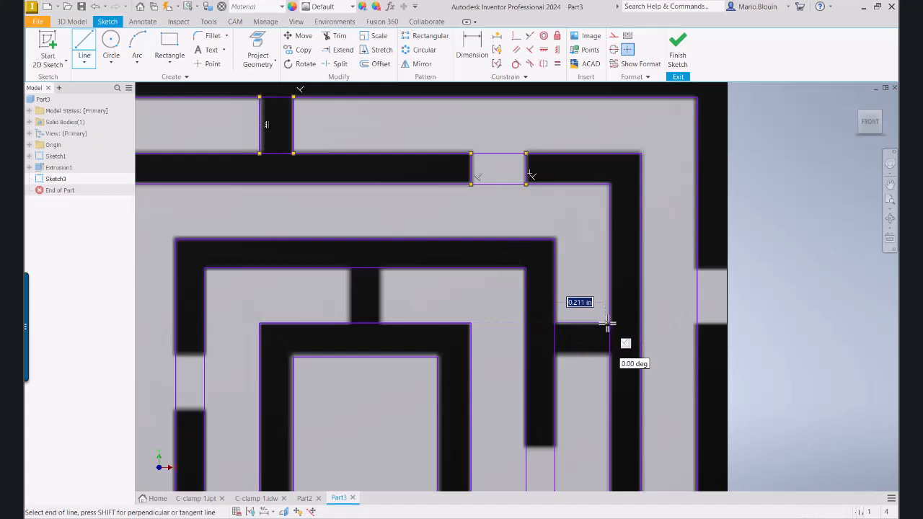
pyautogui.click(609, 322)
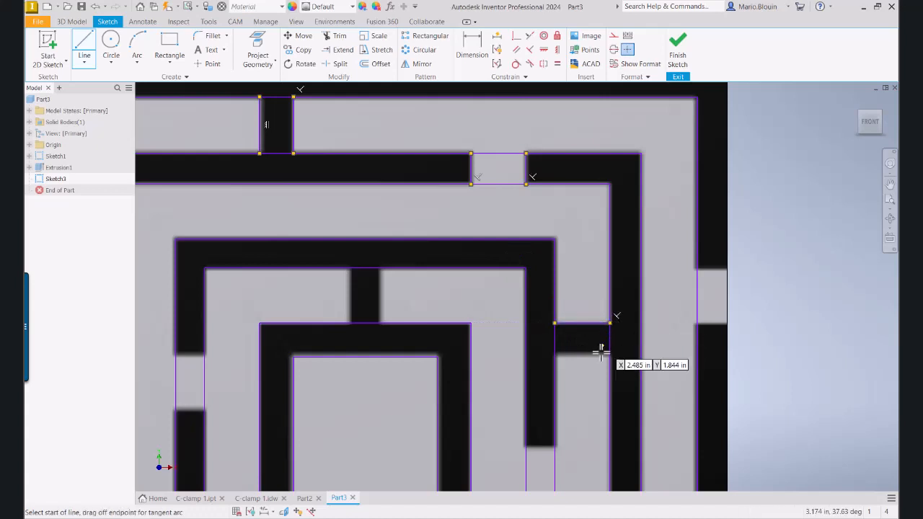
pyautogui.click(611, 356)
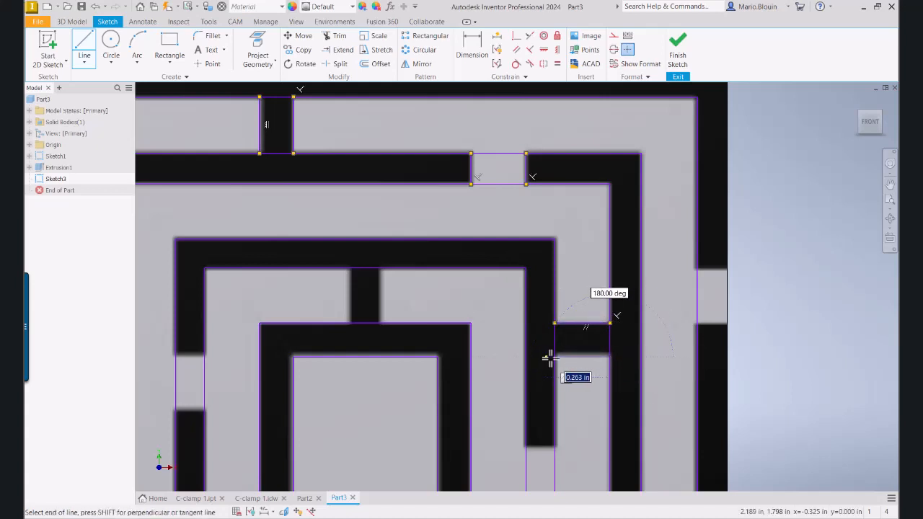
pyautogui.click(554, 356)
pyautogui.moveTo(565, 382); pyautogui.dragTo(545, 290, button='middle')
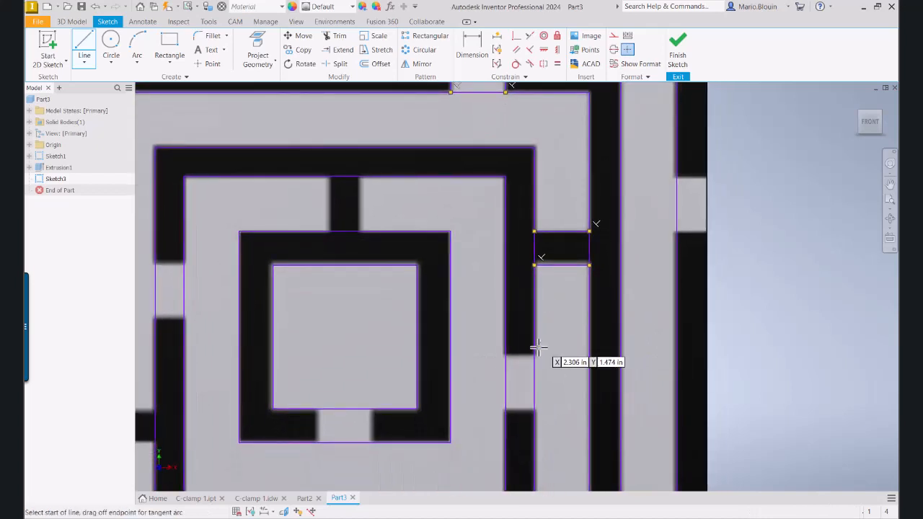
# - Draw two horizontal lines about 0.12 in long closing the wall ends at the gap in the third wall's right side
pyautogui.click(534, 354)
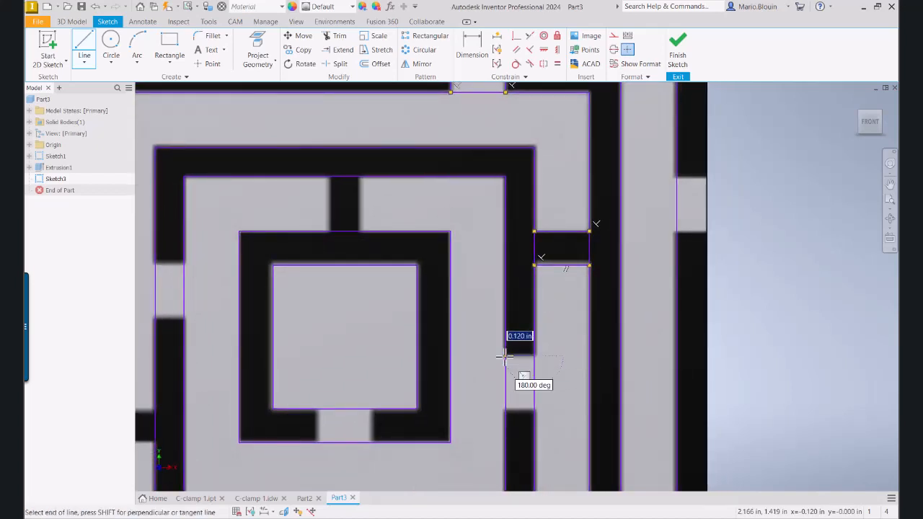
pyautogui.click(505, 355)
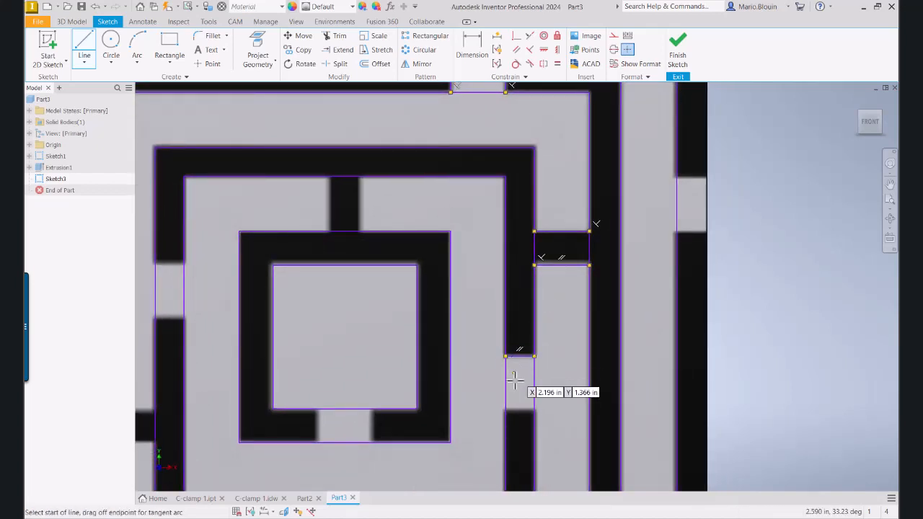
pyautogui.click(534, 412)
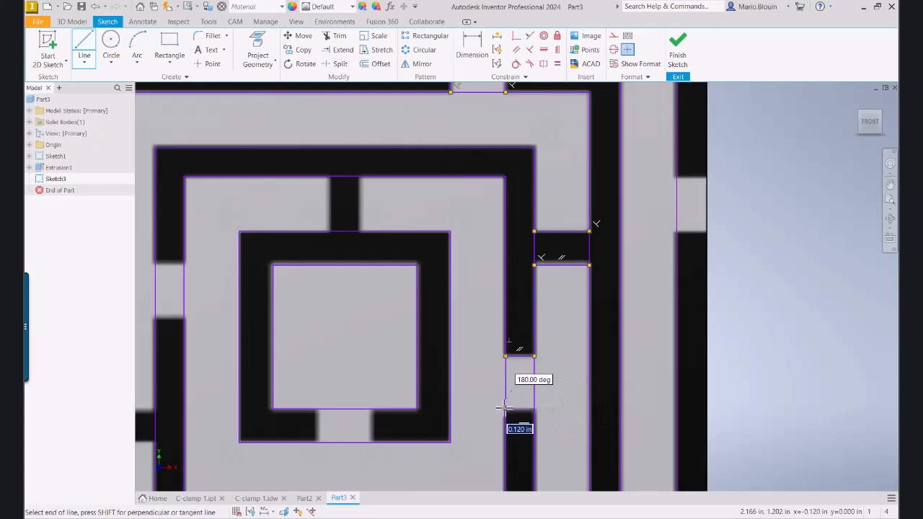
pyautogui.click(504, 409)
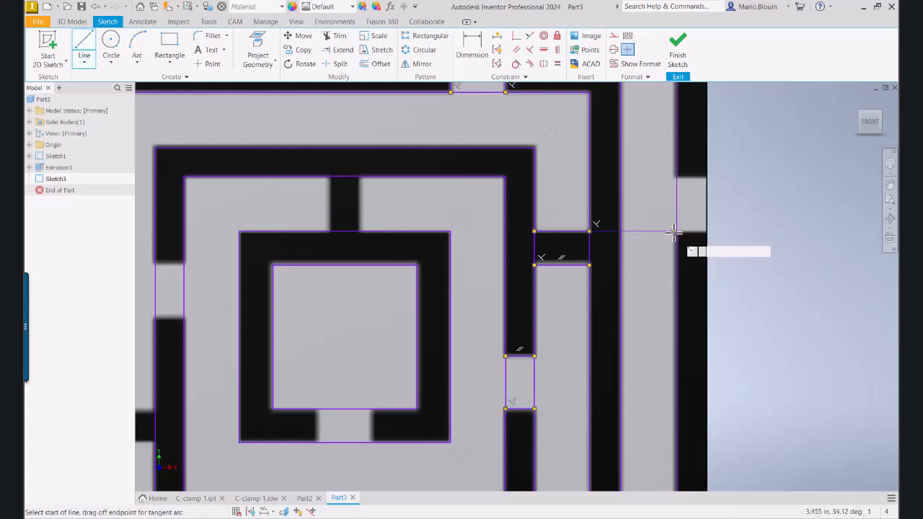
pyautogui.click(678, 230)
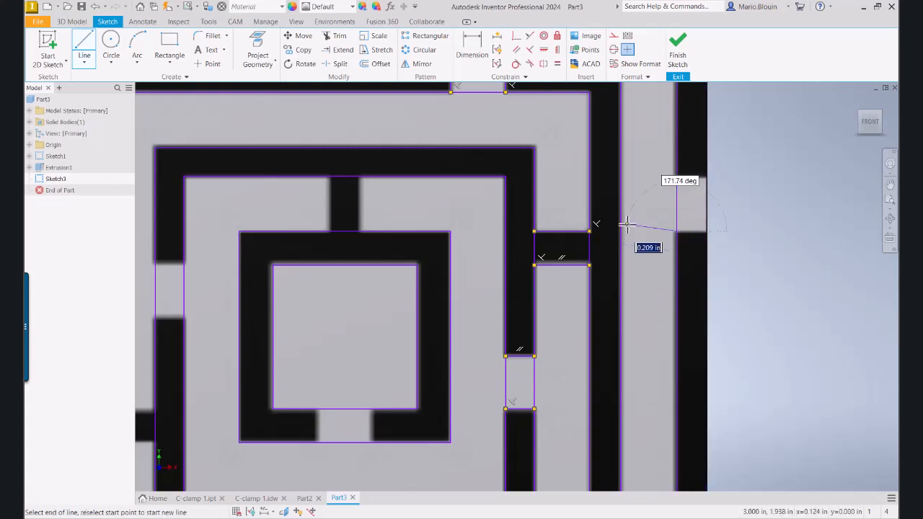
pyautogui.press('Escape')
pyautogui.press('Escape')
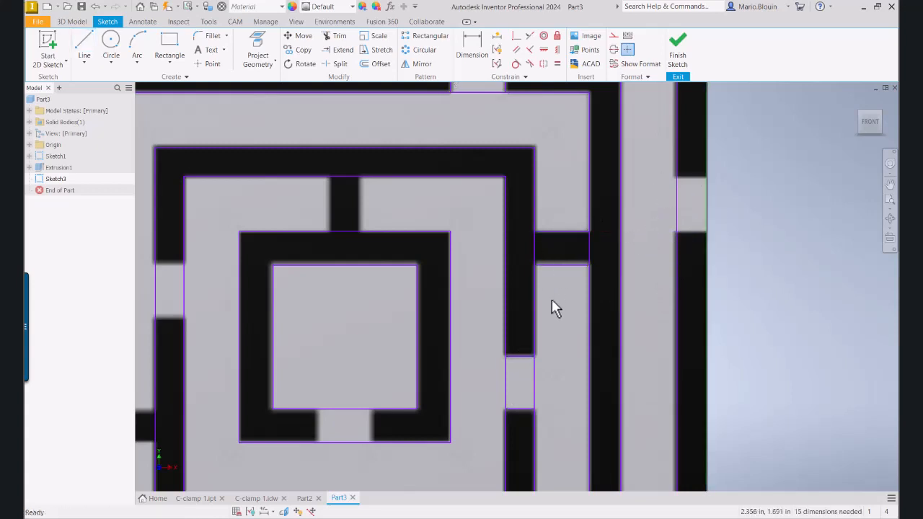
# - Draw two vertical lines closing the wall ends at the gap in the innermost wall's lower side
pyautogui.press('l')
pyautogui.click(372, 408)
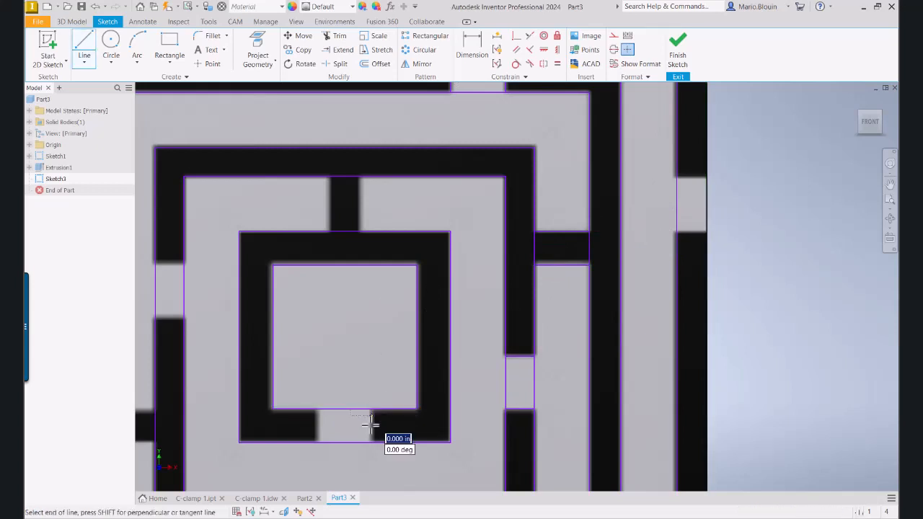
pyautogui.doubleClick(371, 442)
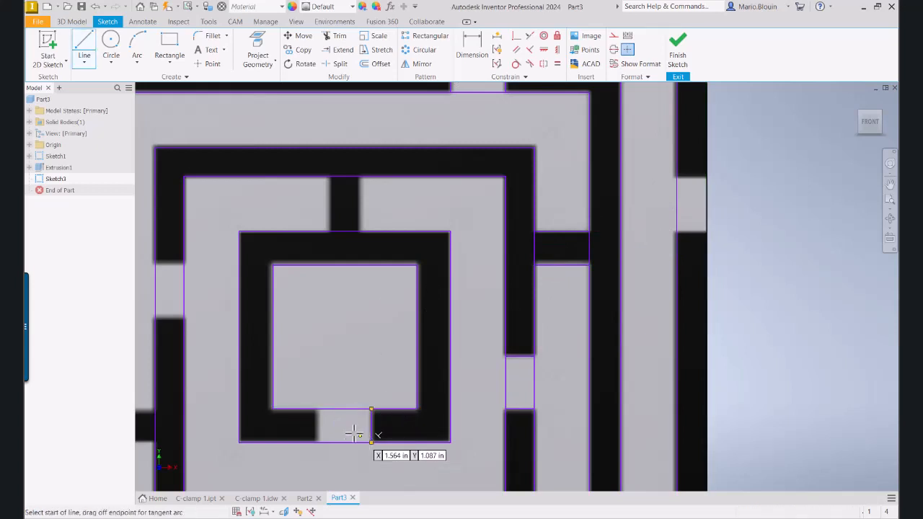
pyautogui.click(316, 409)
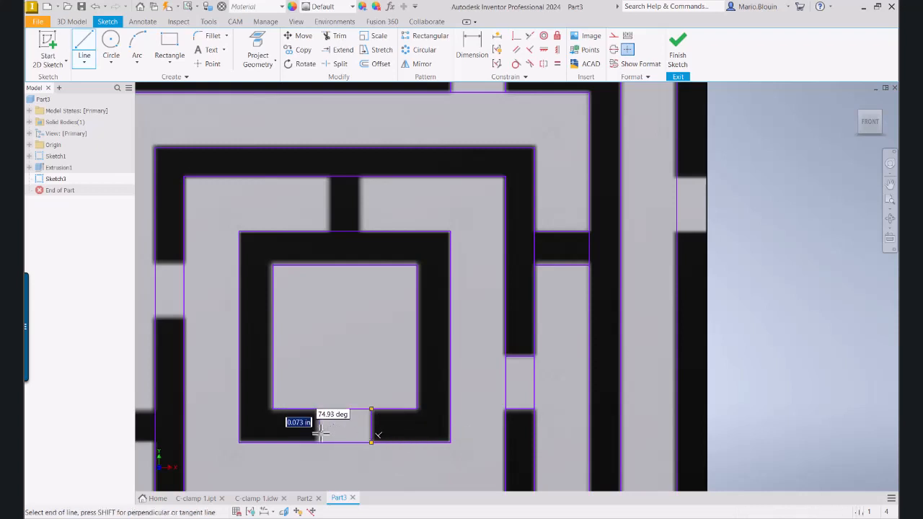
pyautogui.doubleClick(317, 442)
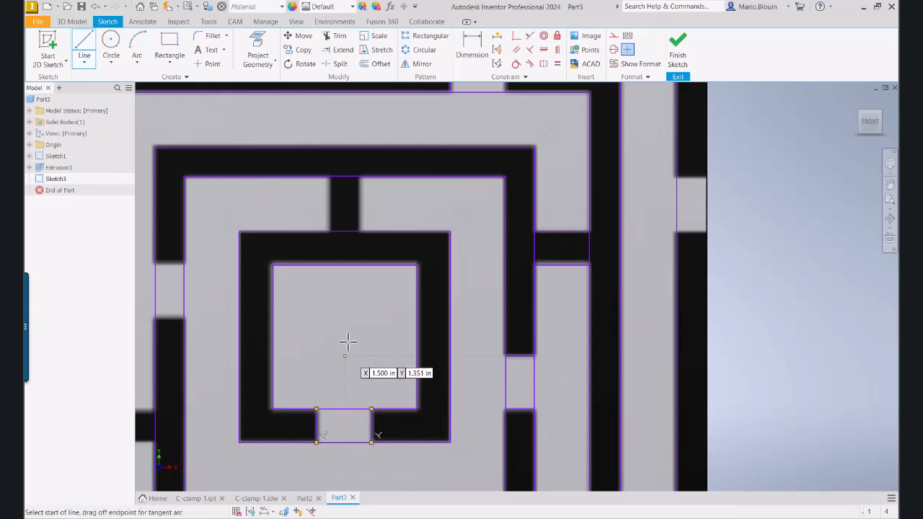
# - Draw two vertical lines about 0.23 in long along the sides of the connector between the third wall and the innermost wall
pyautogui.click(327, 178)
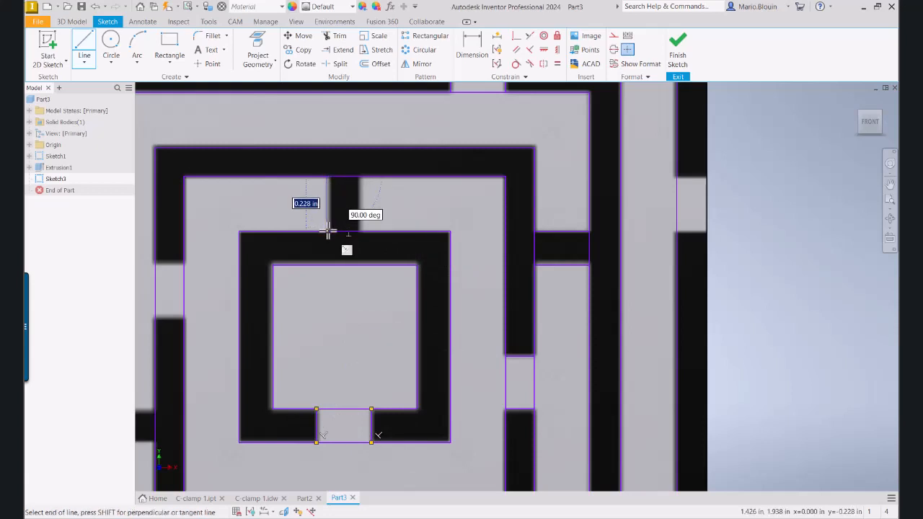
pyautogui.click(327, 230)
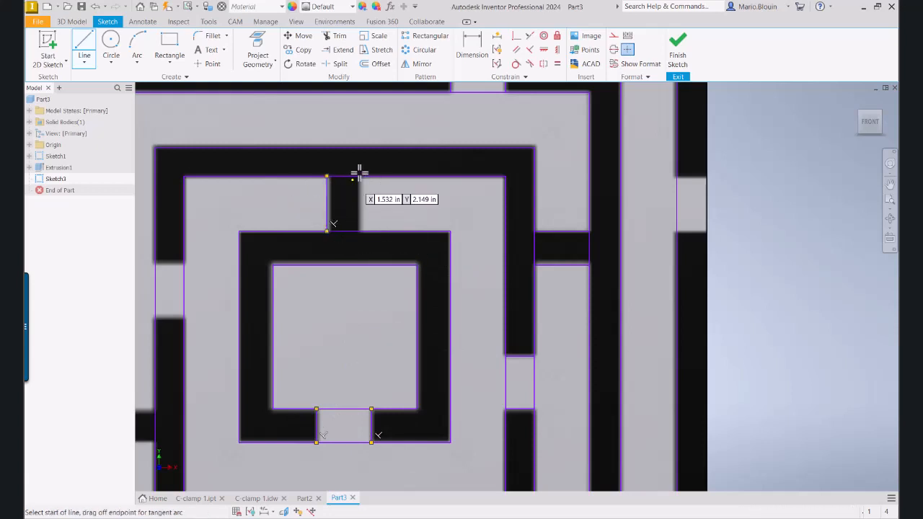
pyautogui.doubleClick(361, 232)
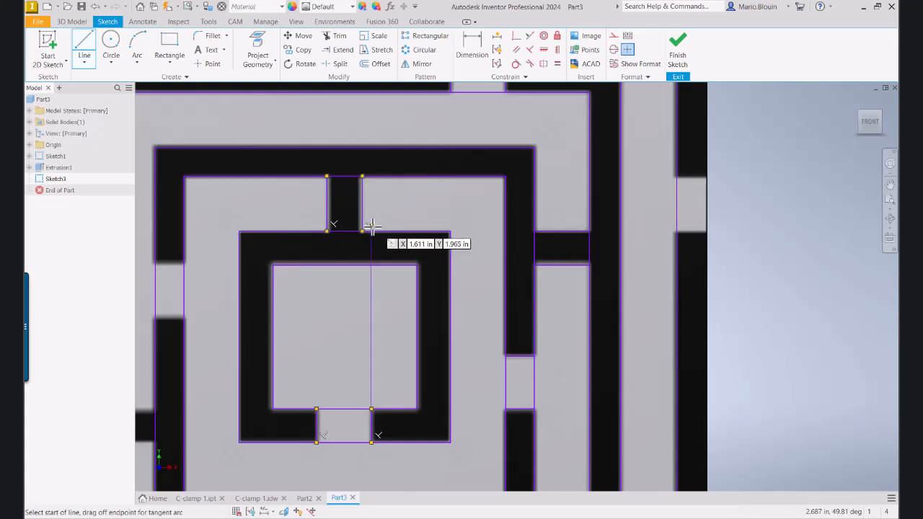
# - Draw two horizontal lines about 0.12 in long closing the wall ends at the gap in the third wall's left side
pyautogui.scroll(-3, 372, 227)
pyautogui.moveTo(362, 303); pyautogui.dragTo(416, 276, button='middle')
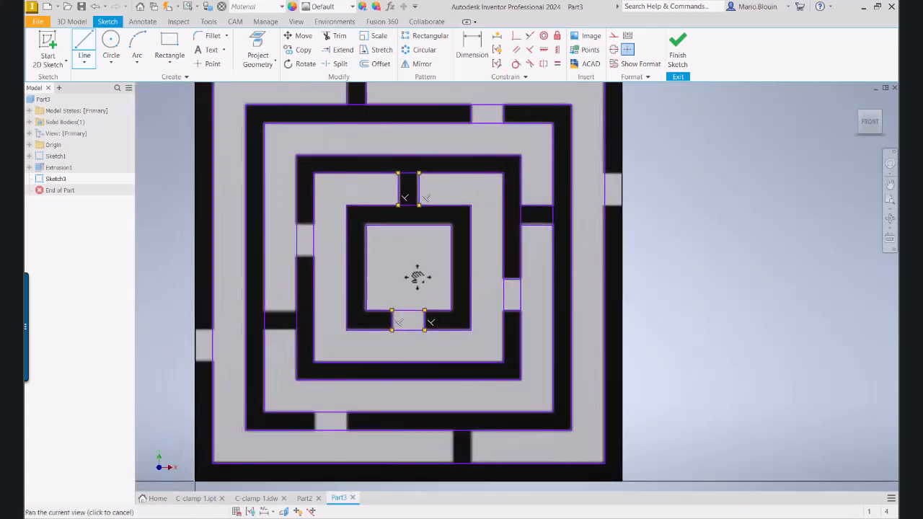
pyautogui.click(303, 223)
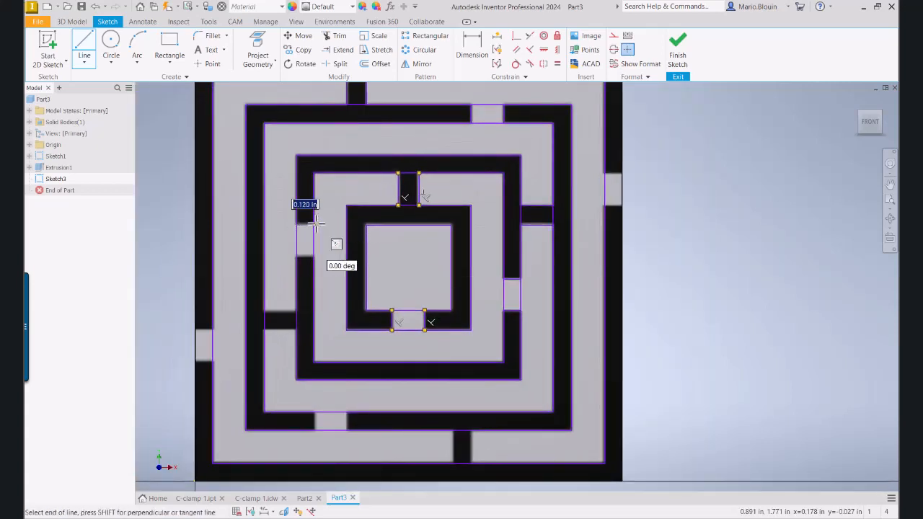
pyautogui.doubleClick(313, 225)
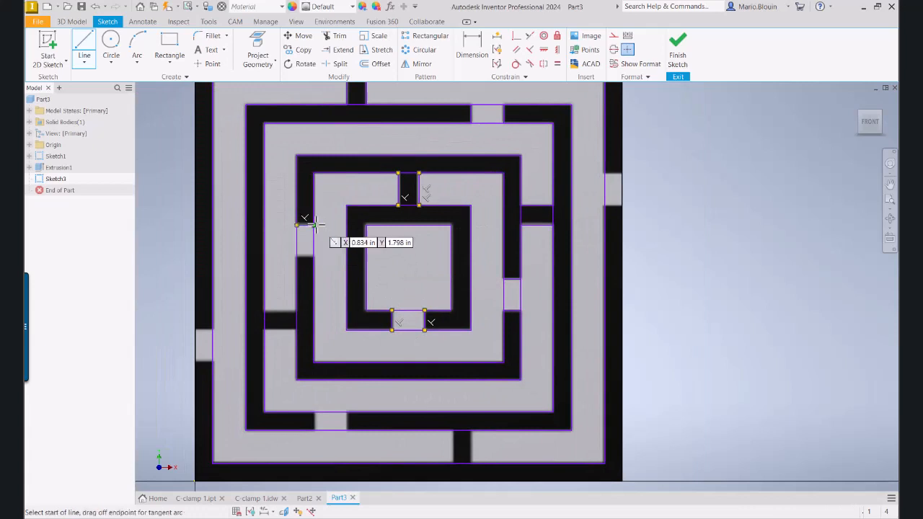
pyautogui.click(296, 256)
pyautogui.doubleClick(313, 256)
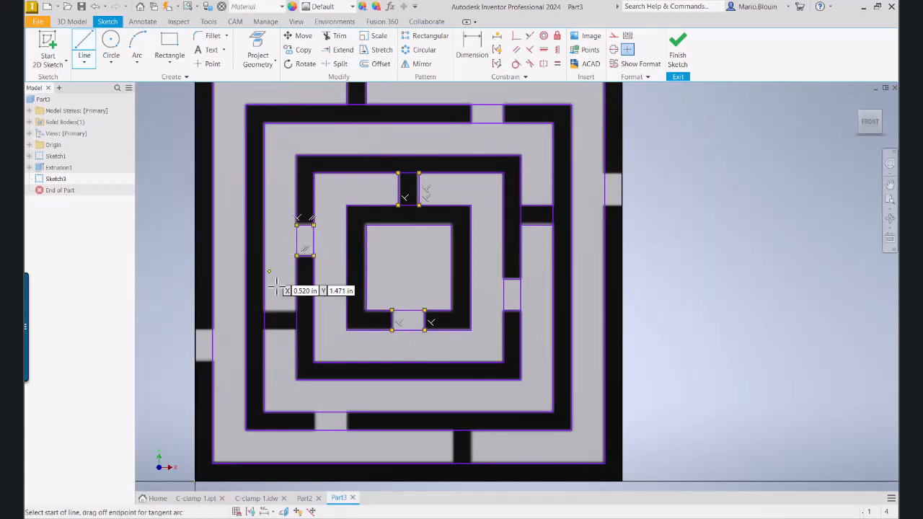
# - Draw two horizontal lines about 0.23 in long along the connector between the second and third walls on the maze's left side
pyautogui.click(264, 310)
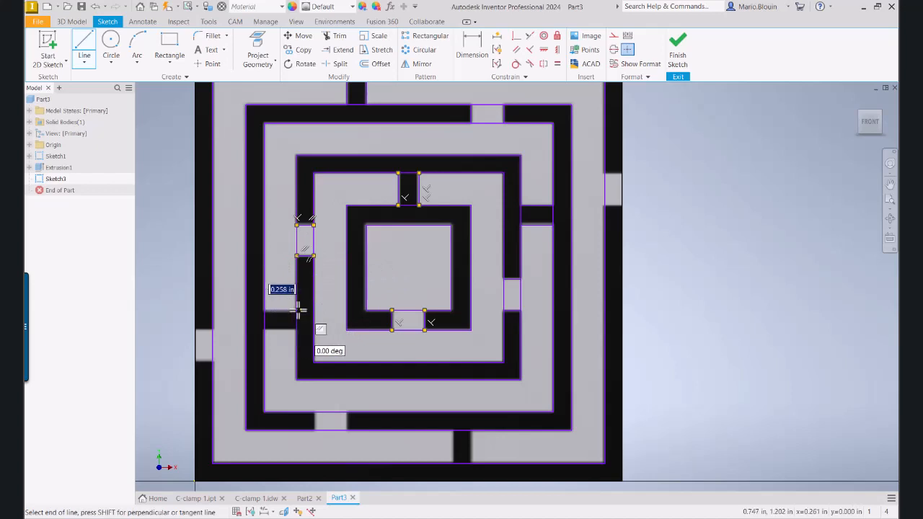
pyautogui.click(298, 311)
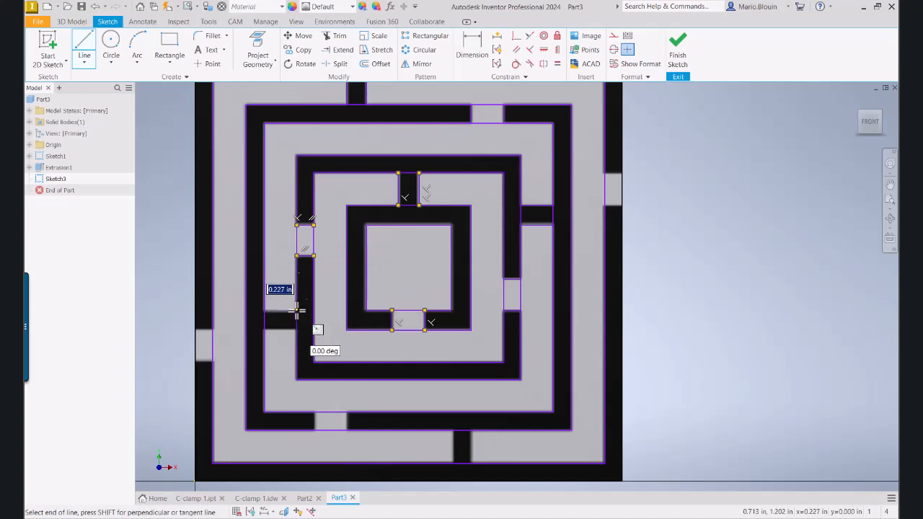
pyautogui.doubleClick(265, 330)
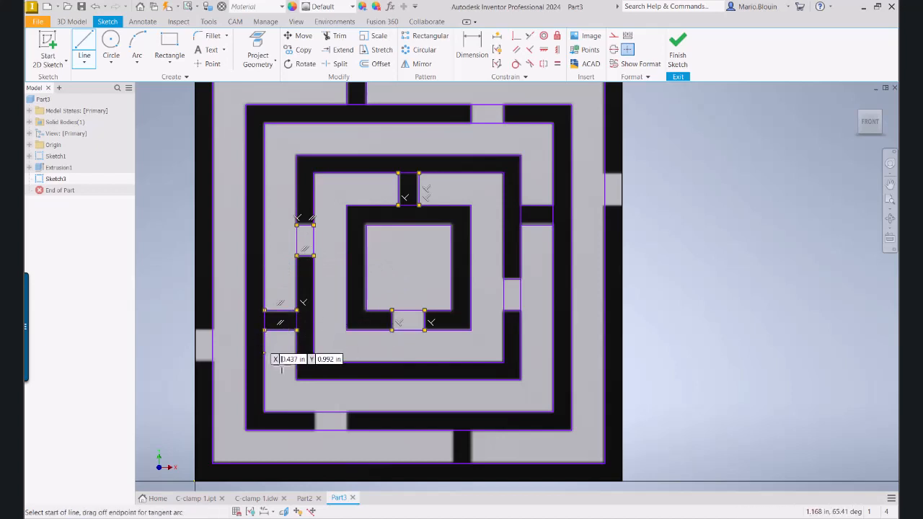
# - Draw two vertical lines at the gap in the second wall's lower side and two along the nearby connector to the outer wall
pyautogui.click(314, 412)
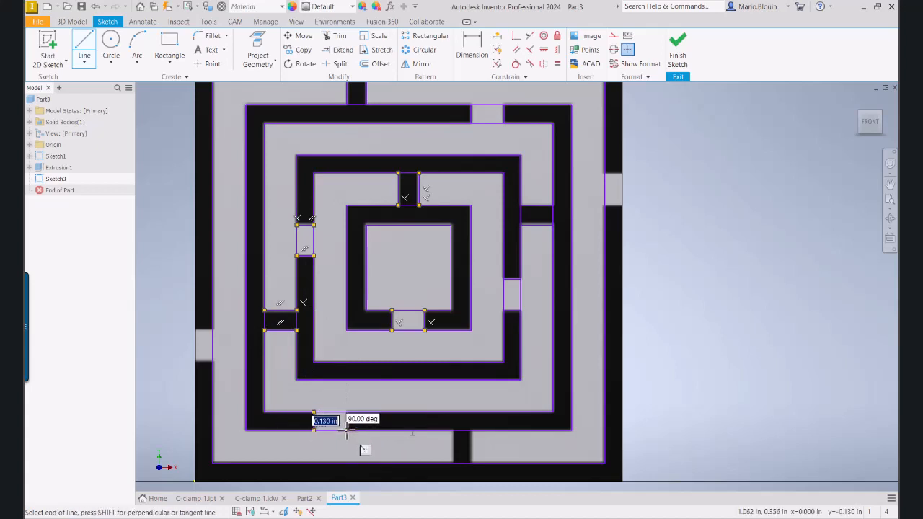
pyautogui.doubleClick(347, 431)
pyautogui.click(452, 433)
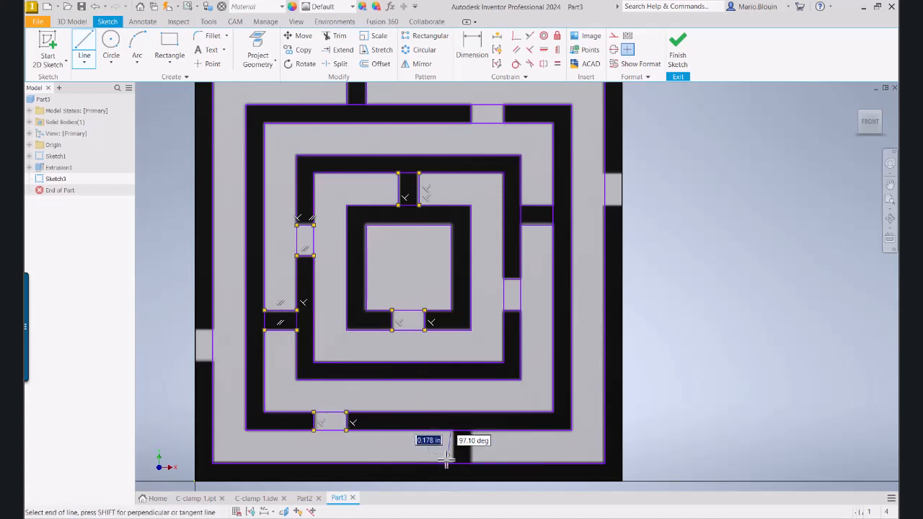
pyautogui.doubleClick(452, 464)
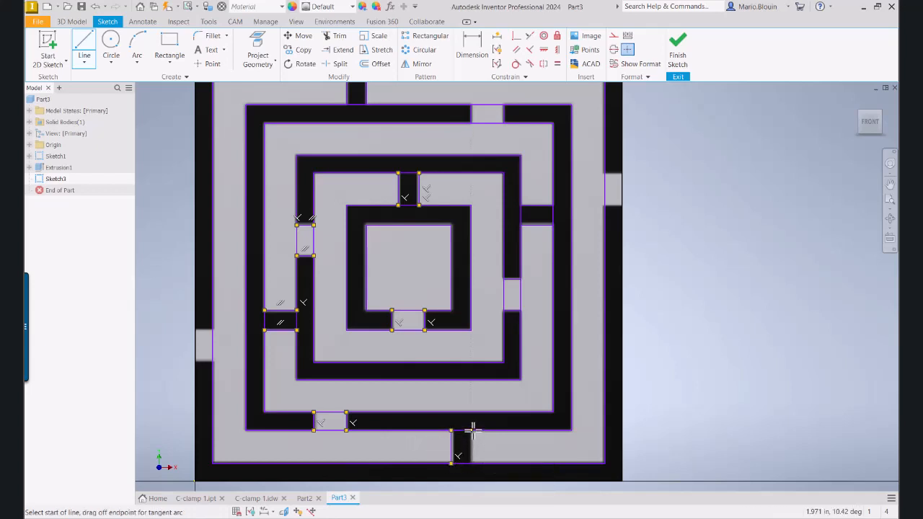
pyautogui.click(471, 431)
pyautogui.doubleClick(471, 463)
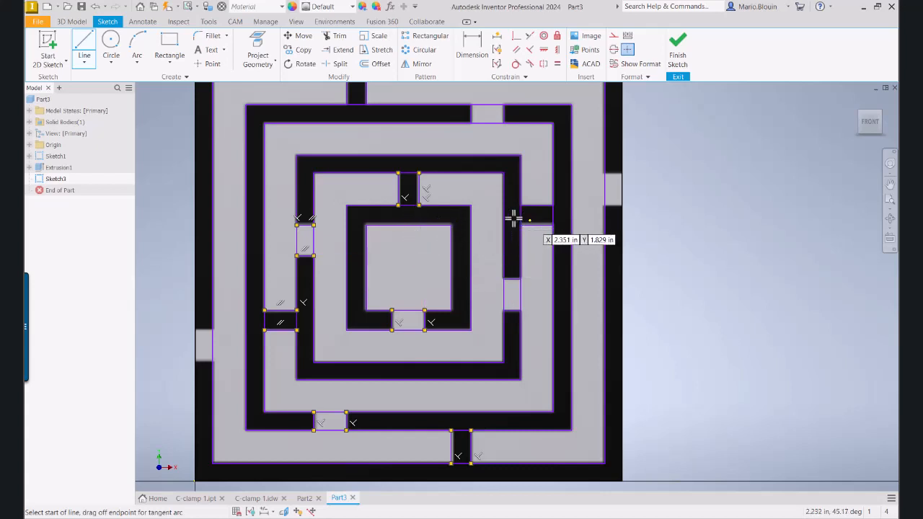
# - Trim the wall lines crossing the upper connector between the outer and second walls and those spanning the second wall's upper gap
pyautogui.moveTo(454, 199); pyautogui.dragTo(448, 306, button='middle')
pyautogui.click(334, 36)
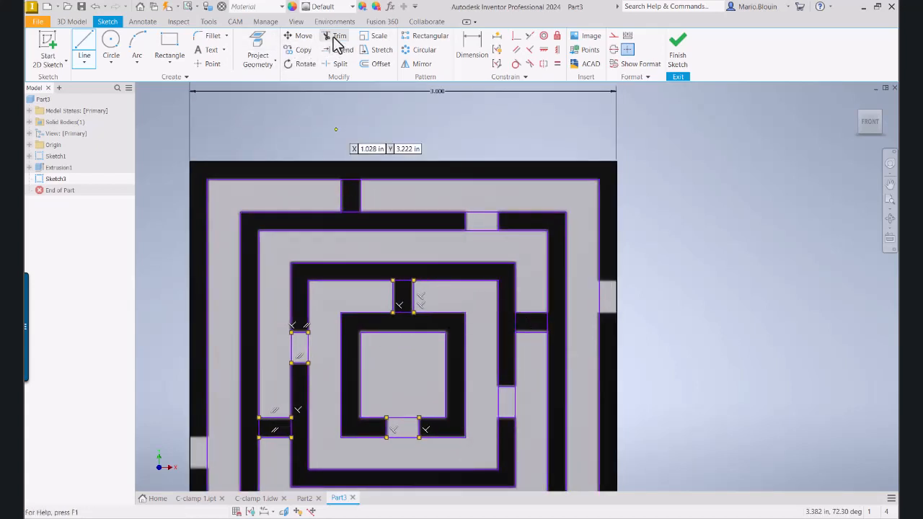
pyautogui.moveTo(348, 173); pyautogui.dragTo(355, 216)
pyautogui.click(478, 220)
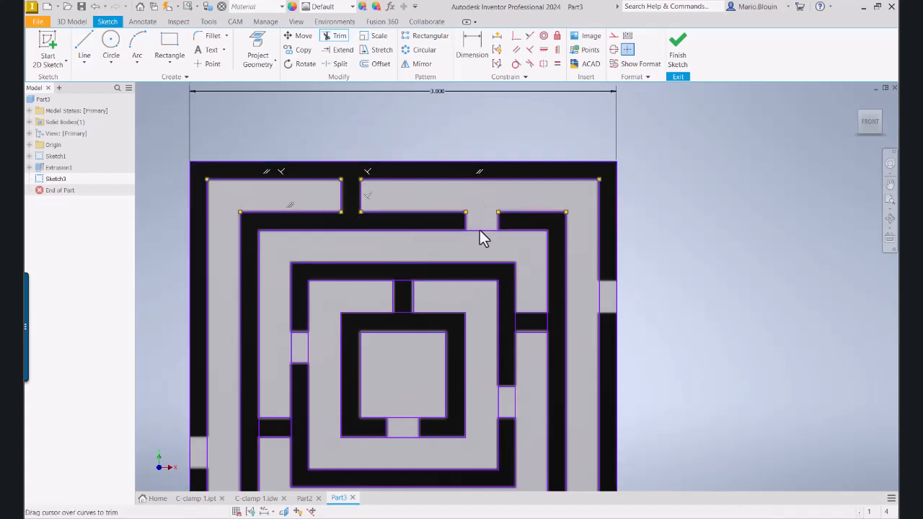
# - Trim the wall lines crossing the second-to-third wall connector on the maze's right side and the connector above the innermost wall
pyautogui.click(550, 319)
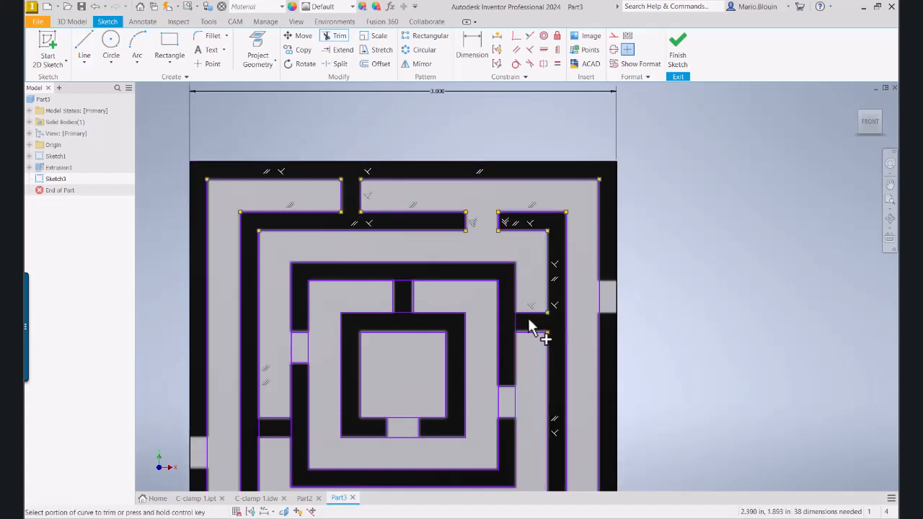
pyautogui.click(515, 326)
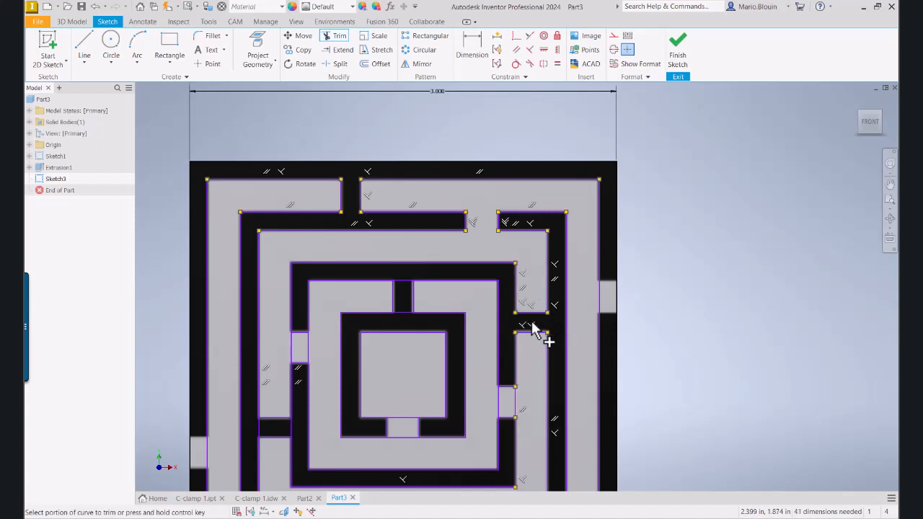
pyautogui.click(406, 283)
pyautogui.click(407, 314)
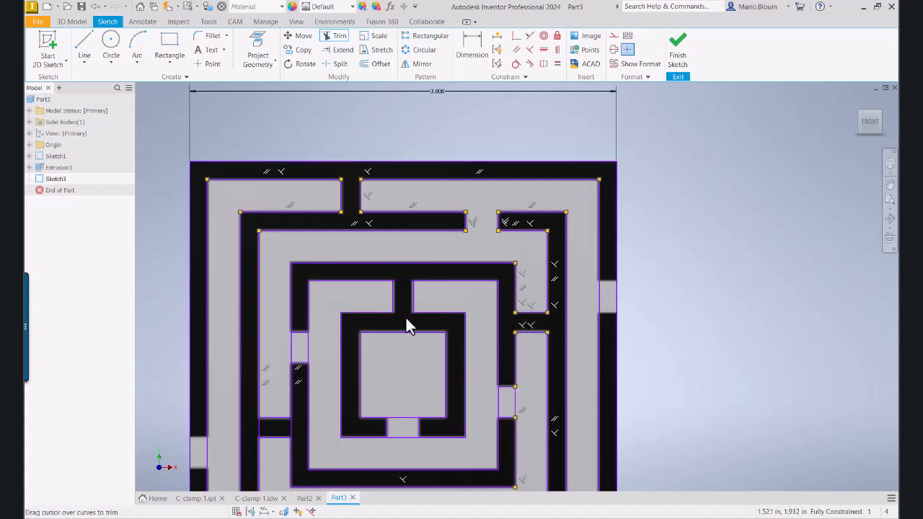
# - Trim the short end lines at the third wall's left gap and the wall lines crossing the left connector to the second wall
pyautogui.moveTo(308, 336); pyautogui.dragTo(302, 367)
pyautogui.scroll(4, 295, 403)
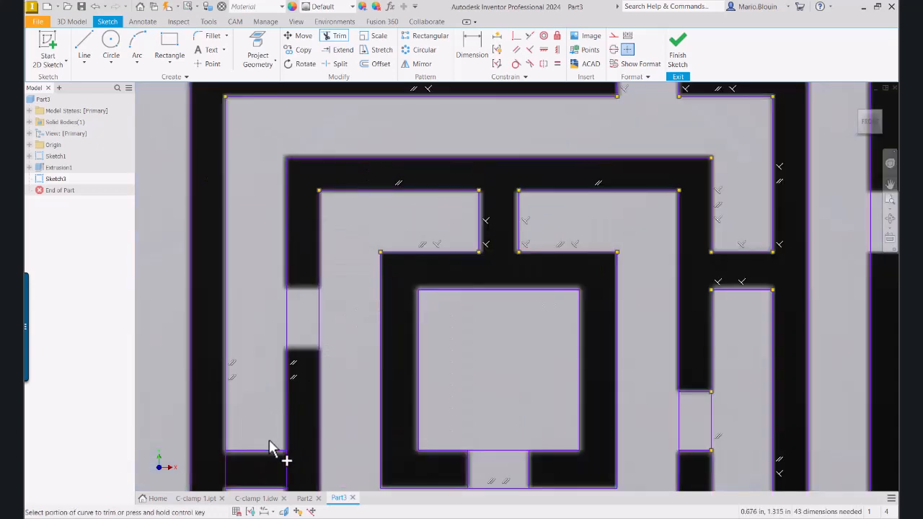
pyautogui.scroll(-3, 317, 412)
pyautogui.scroll(6, 301, 441)
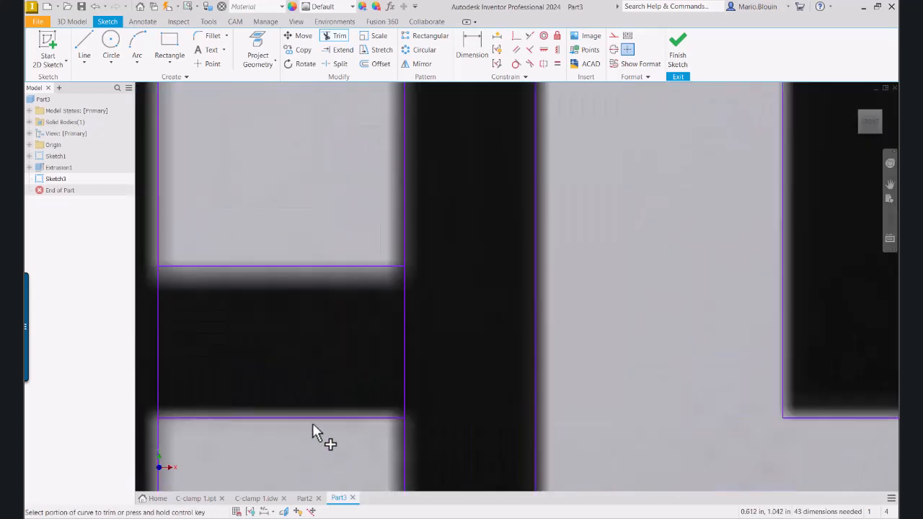
pyautogui.moveTo(430, 361); pyautogui.dragTo(293, 358)
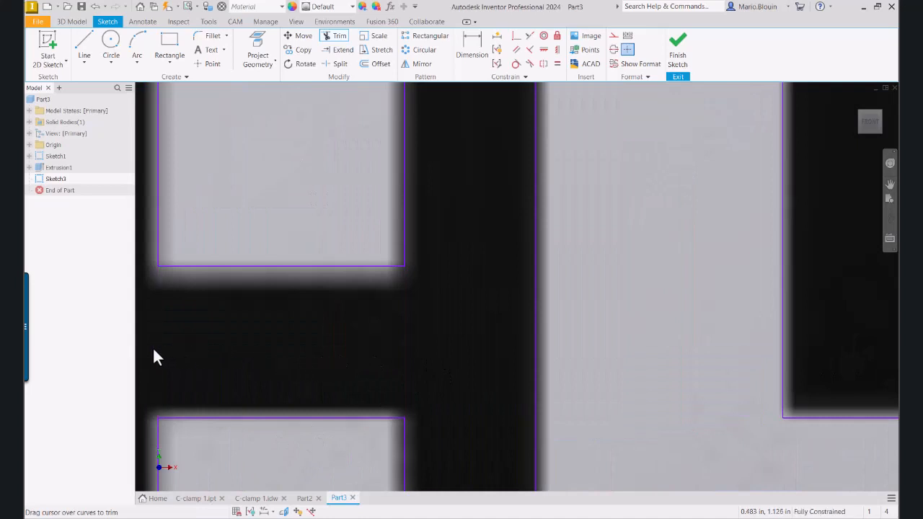
pyautogui.scroll(-3, 258, 336)
# - Trim the lines spanning the gaps in the innermost wall's lower side, the third wall's right side and the second wall's lower side
pyautogui.click(602, 310)
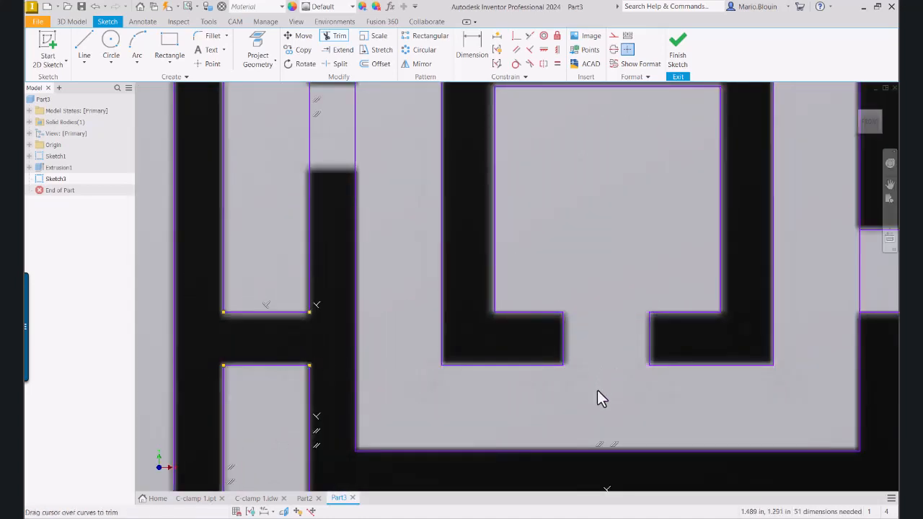
pyautogui.scroll(-3, 604, 408)
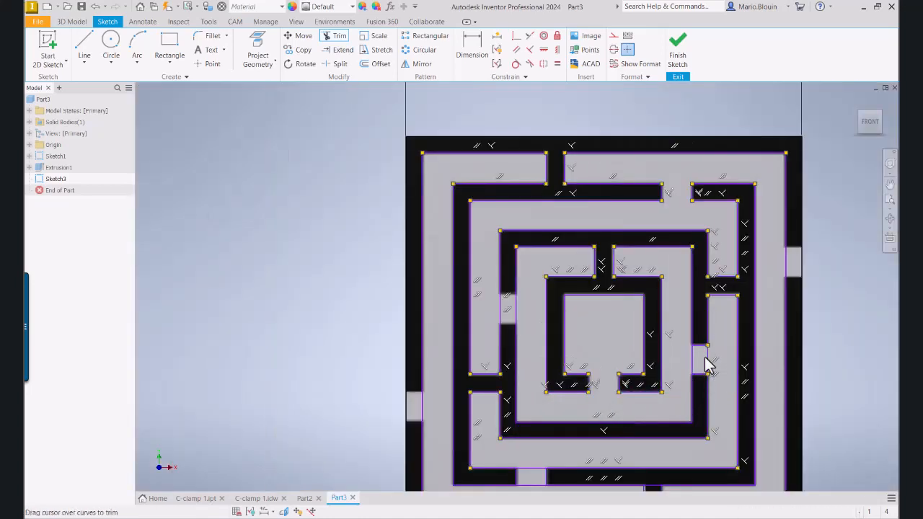
pyautogui.click(705, 360)
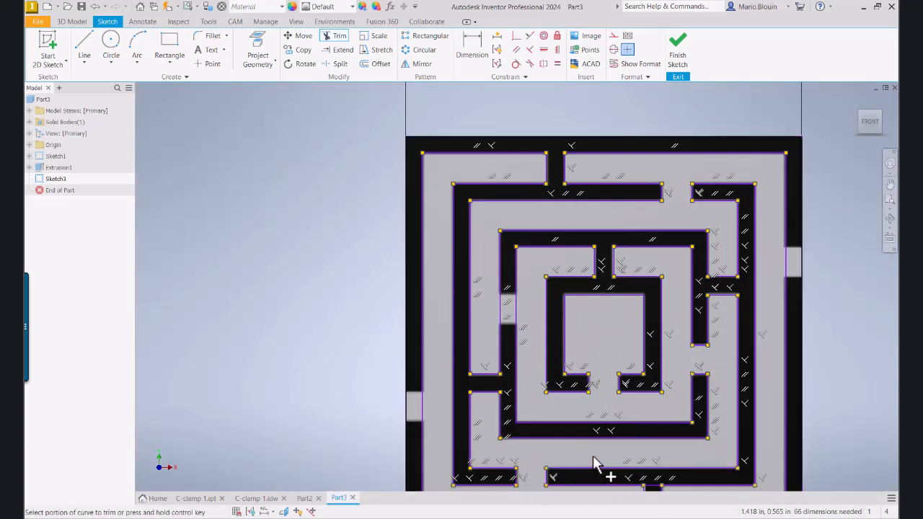
# - Trim the line crossing the lower connector between the second and outer walls, and finish the maze sketch
pyautogui.moveTo(575, 448); pyautogui.dragTo(387, 246, button='middle')
pyautogui.scroll(3, 462, 297)
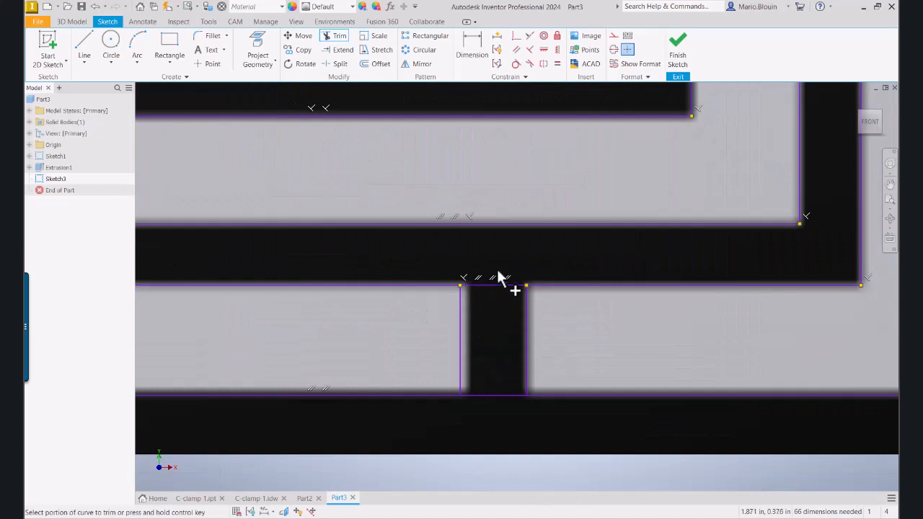
pyautogui.click(498, 275)
pyautogui.scroll(-4, 491, 415)
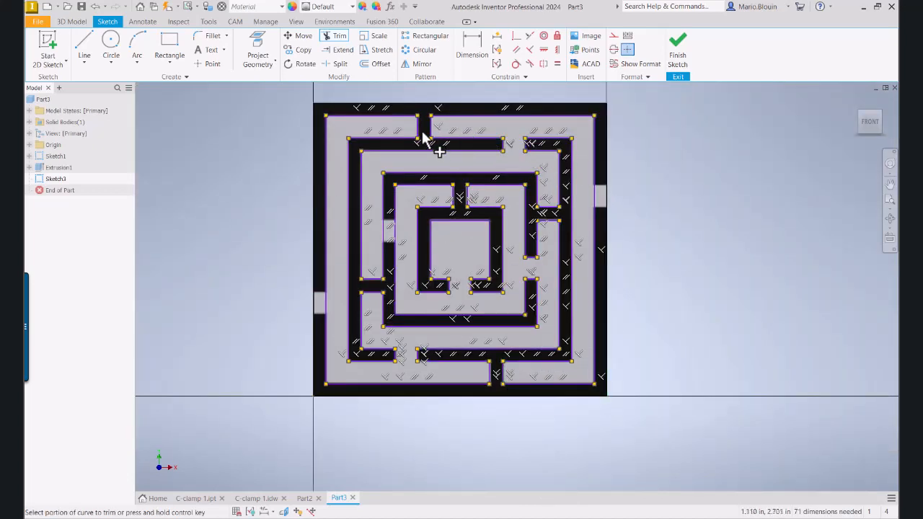
pyautogui.click(682, 43)
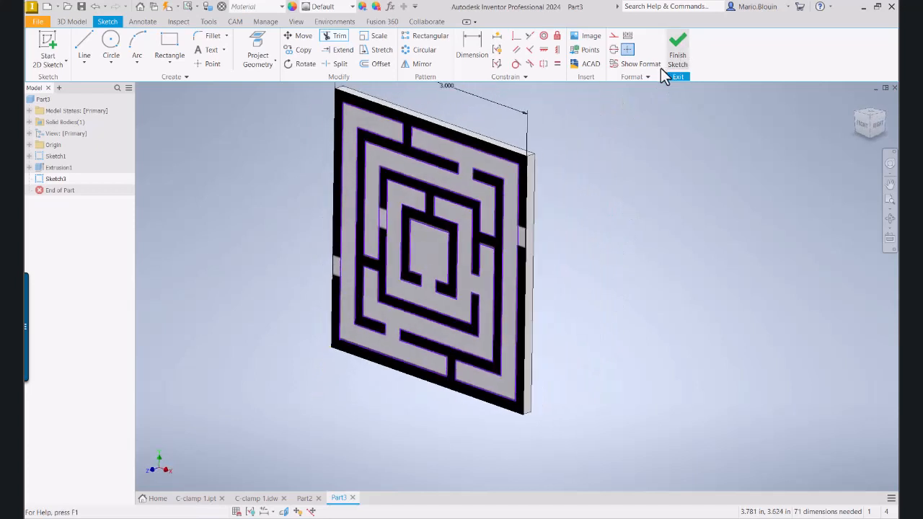
pyautogui.click(85, 45)
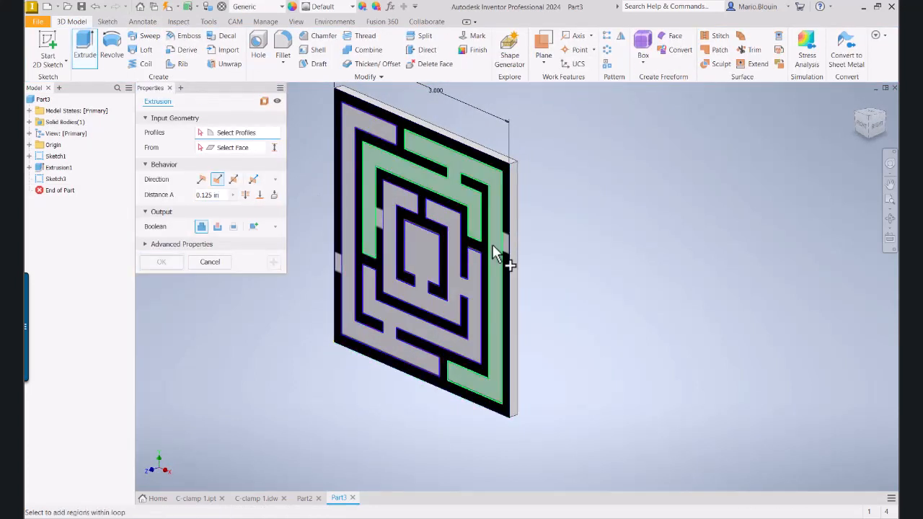
pyautogui.scroll(-4, 494, 246)
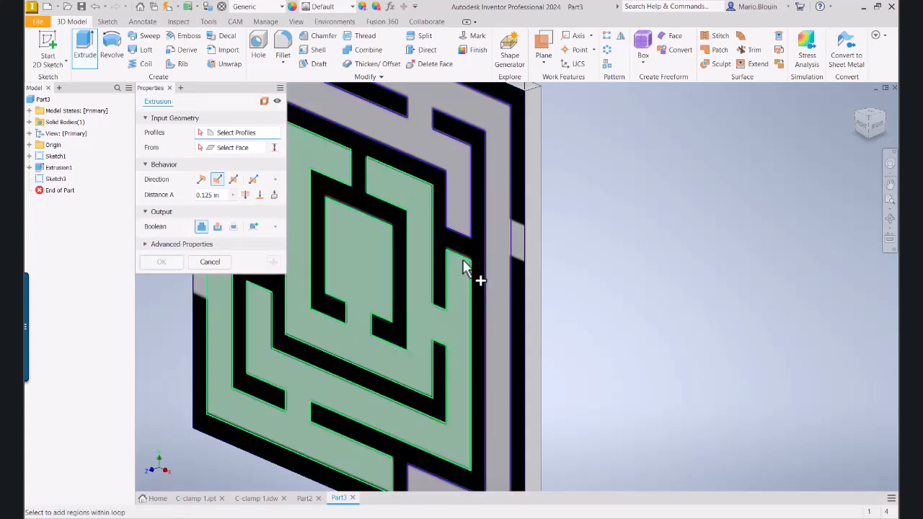
pyautogui.scroll(5, 501, 244)
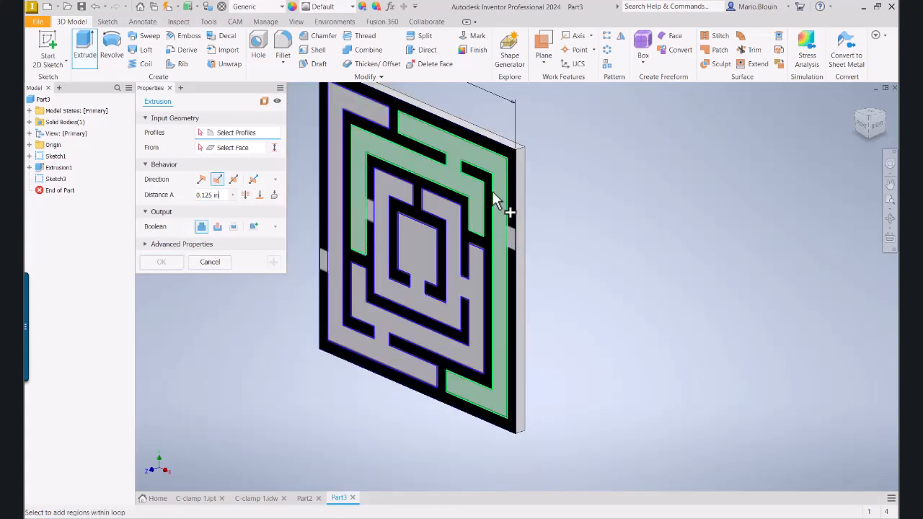
pyautogui.scroll(-5, 444, 273)
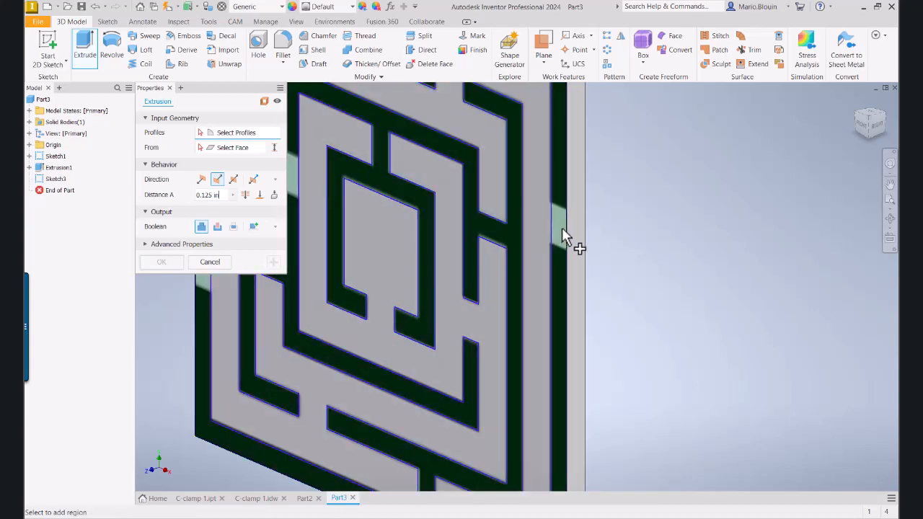
pyautogui.click(561, 238)
pyautogui.scroll(3, 509, 285)
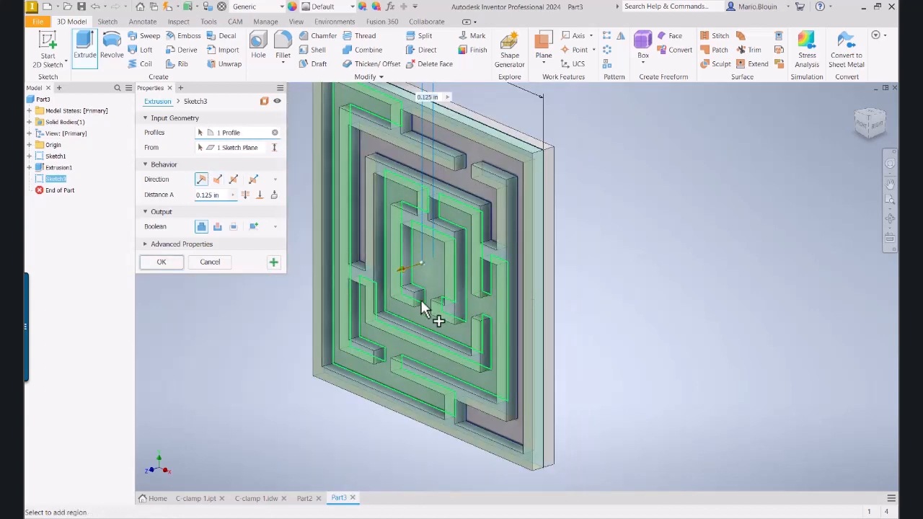
pyautogui.moveTo(433, 309); pyautogui.dragTo(472, 340, button='middle')
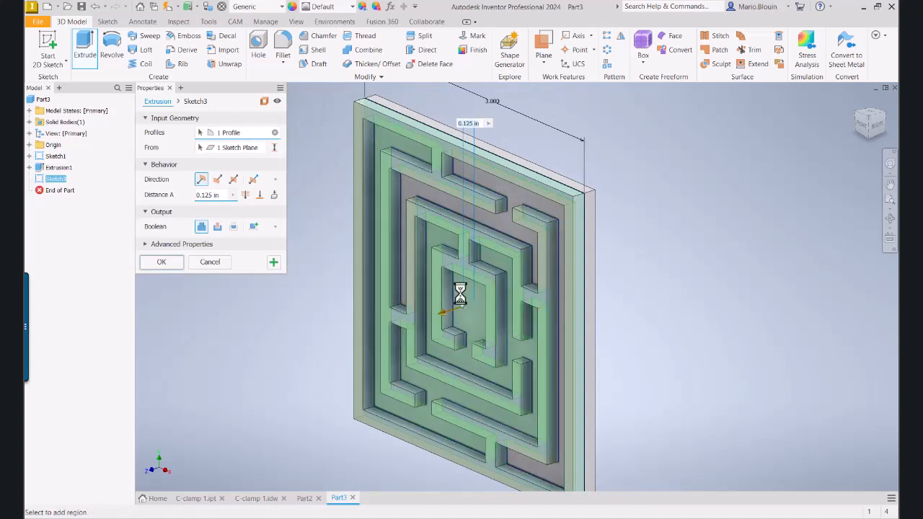
pyautogui.click(214, 263)
# - Extrude the black maze wall region 0.125 in outward from the base plate, joined to the solid
pyautogui.click(84, 45)
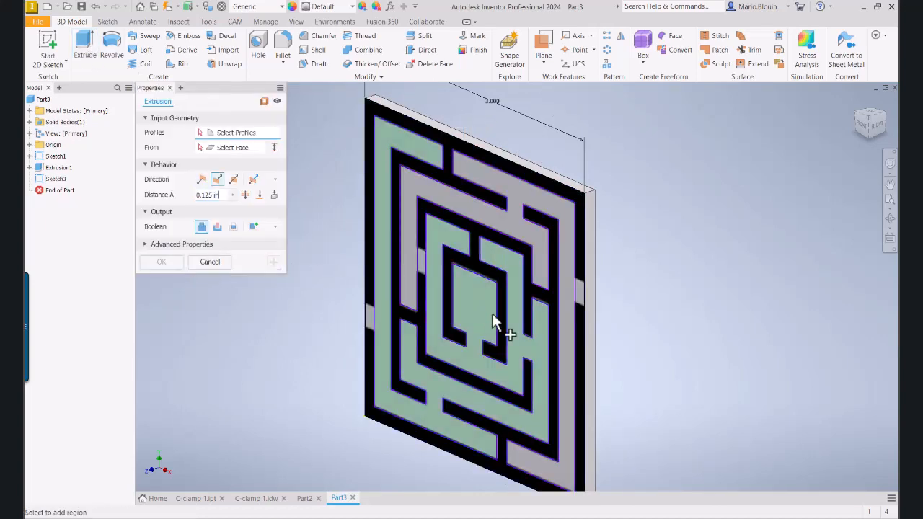
pyautogui.scroll(-5, 570, 305)
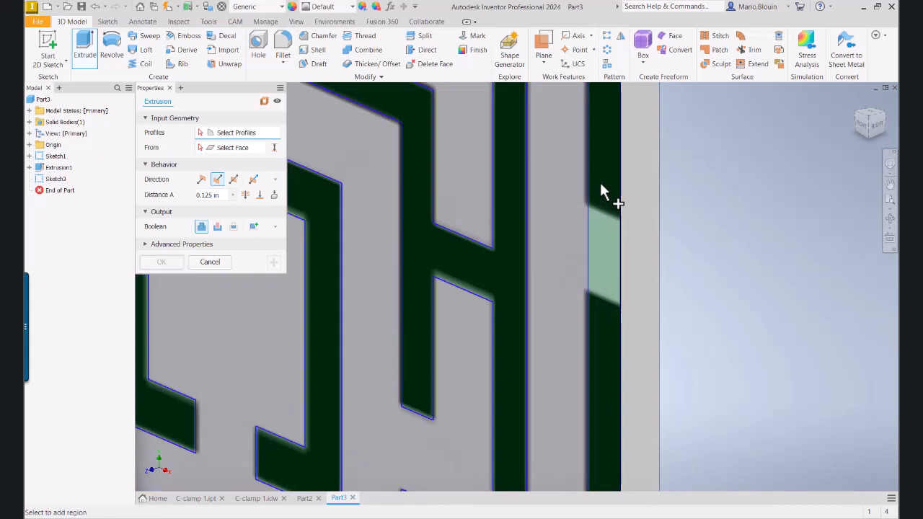
pyautogui.click(600, 265)
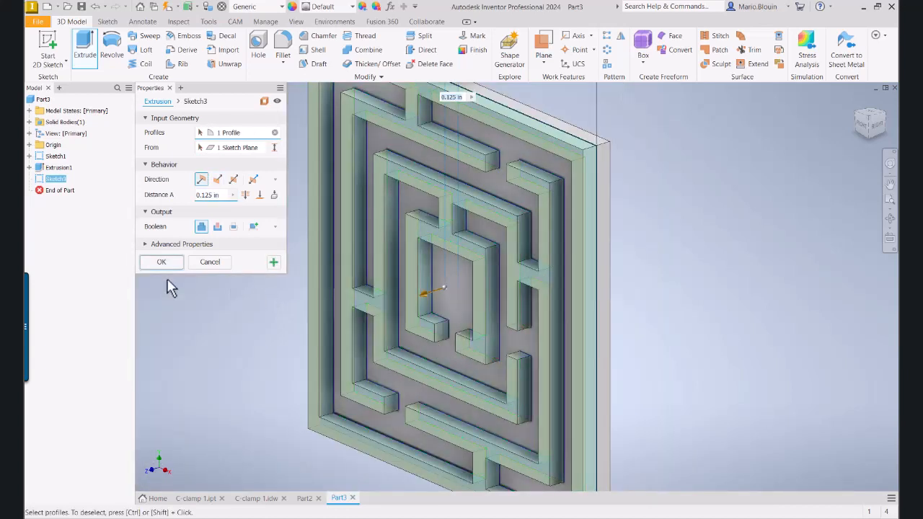
pyautogui.click(165, 262)
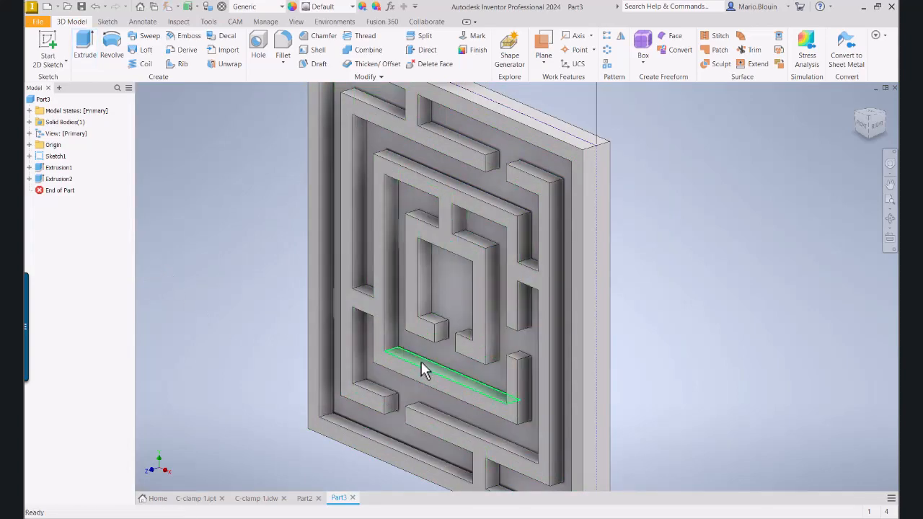
# - Turn the part around to its back view and start a sketch on the plain back face of the base plate
pyautogui.keyDown('shift'); pyautogui.moveTo(490, 351); pyautogui.dragTo(558, 295, button='middle'); pyautogui.keyUp('shift')
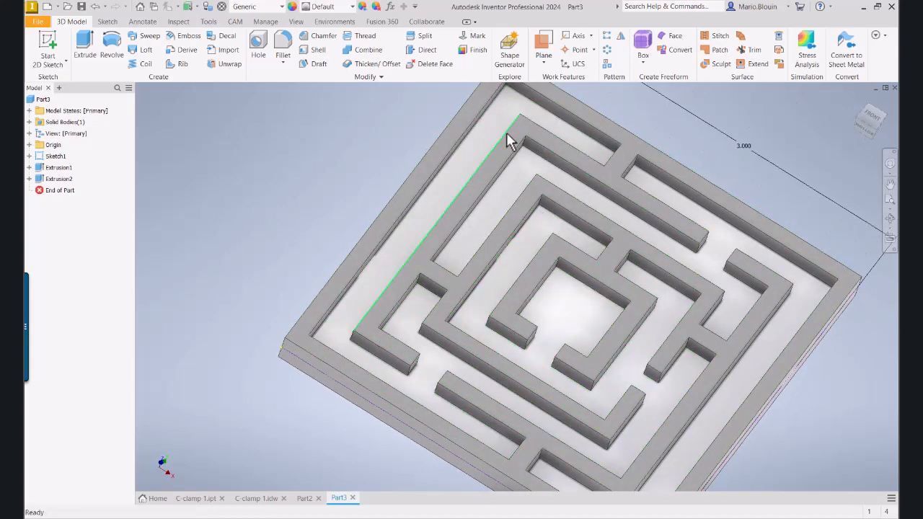
pyautogui.scroll(3, 621, 307)
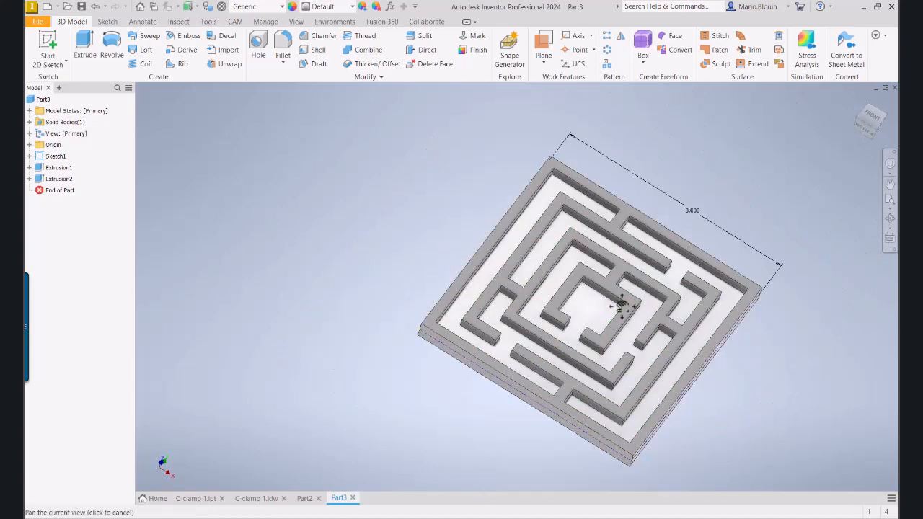
pyautogui.moveTo(627, 314); pyautogui.dragTo(568, 301, button='middle')
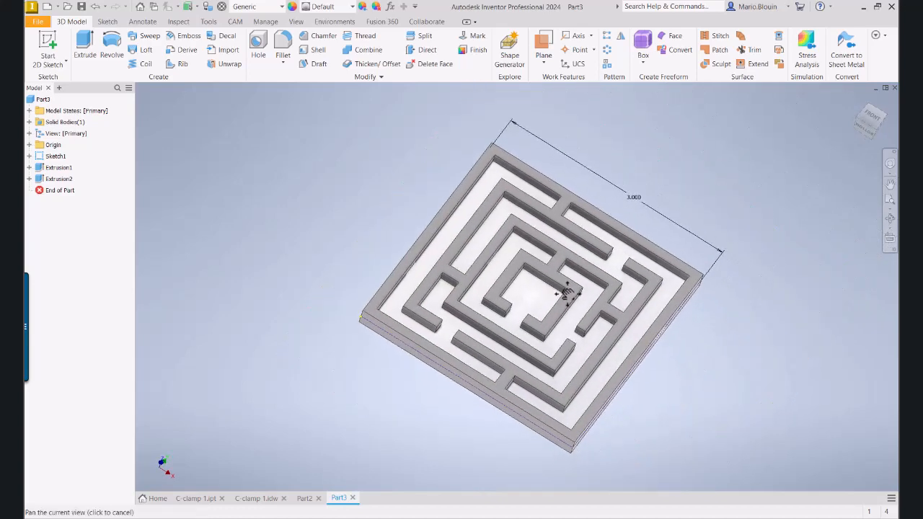
pyautogui.click(874, 123)
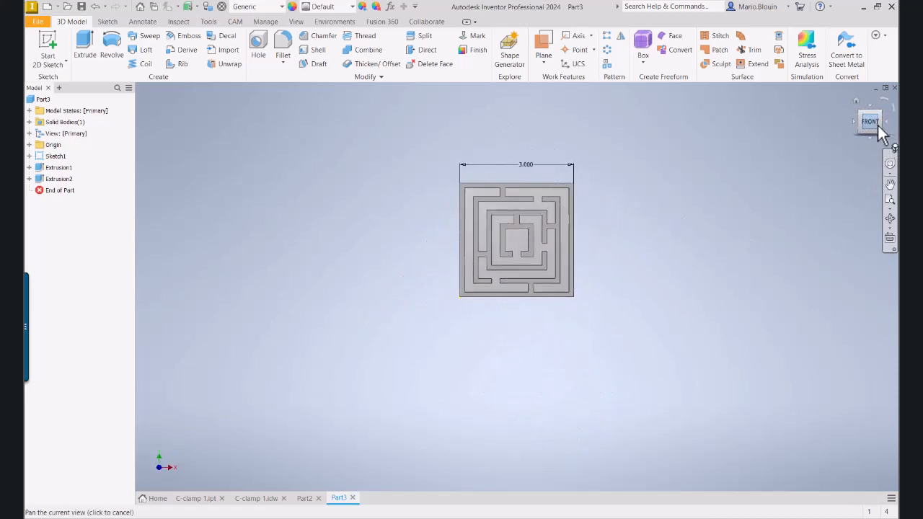
pyautogui.click(890, 129)
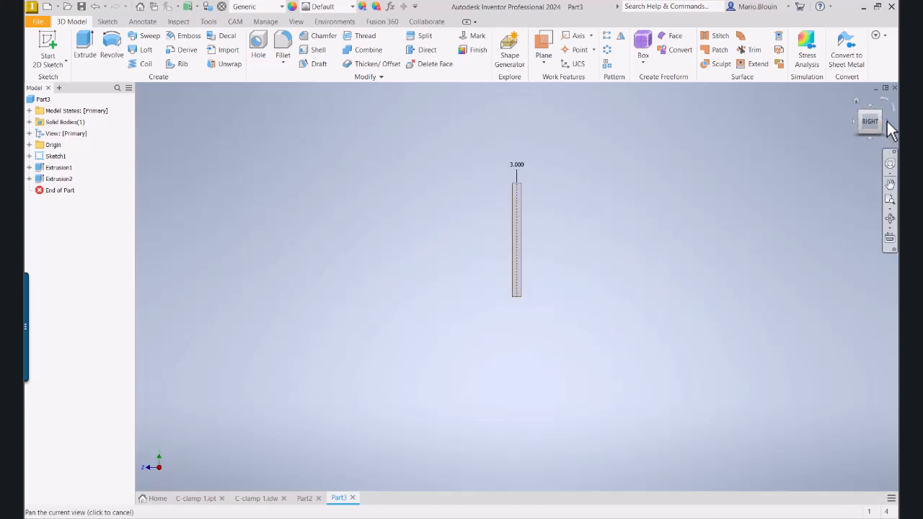
pyautogui.click(890, 129)
pyautogui.scroll(3, 514, 235)
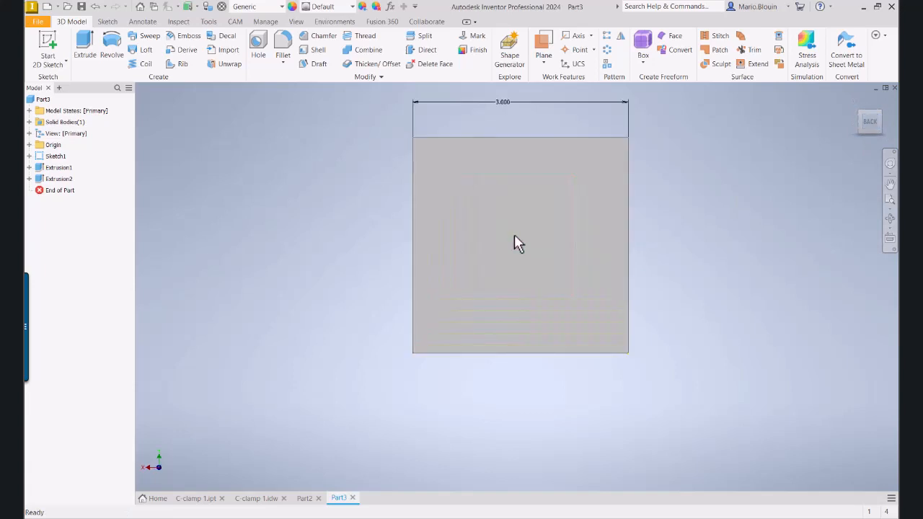
pyautogui.moveTo(514, 234); pyautogui.dragTo(502, 273, button='middle')
pyautogui.scroll(3, 465, 314)
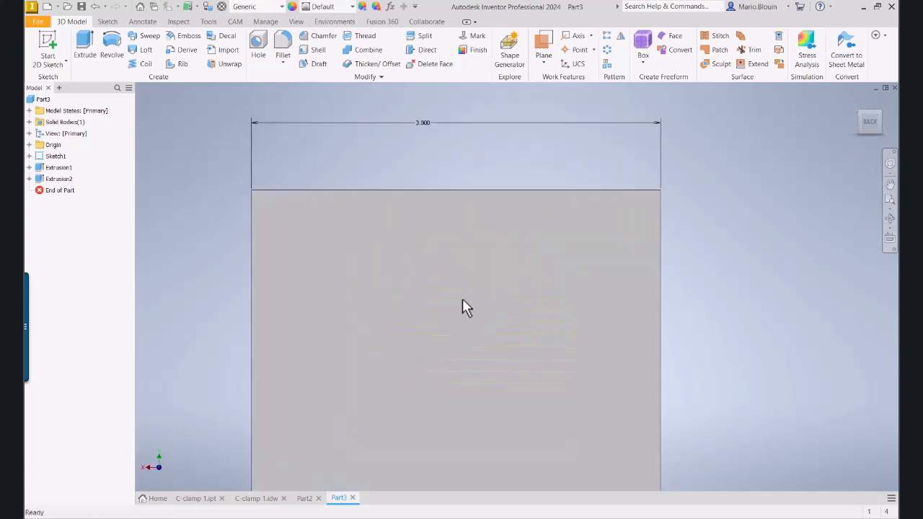
pyautogui.moveTo(463, 307); pyautogui.dragTo(465, 249, button='middle')
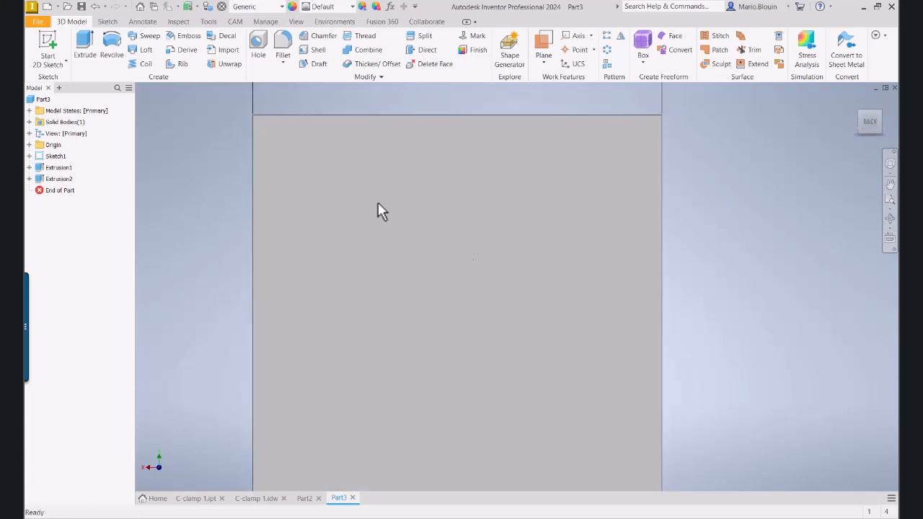
pyautogui.click(59, 42)
pyautogui.click(371, 244)
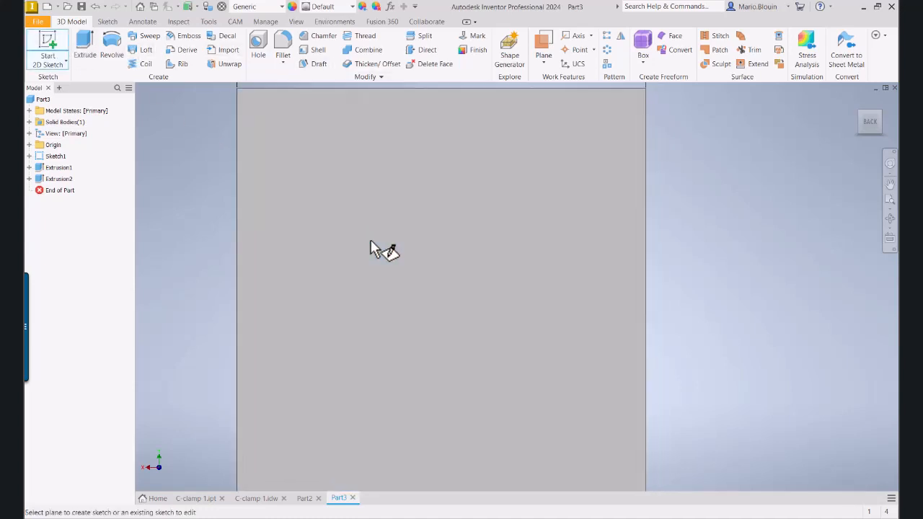
pyautogui.moveTo(391, 277)
pyautogui.mouseDown(button='middle')
pyautogui.moveTo(489, 392)
pyautogui.moveTo(586, 466)
pyautogui.mouseUp(button='middle')
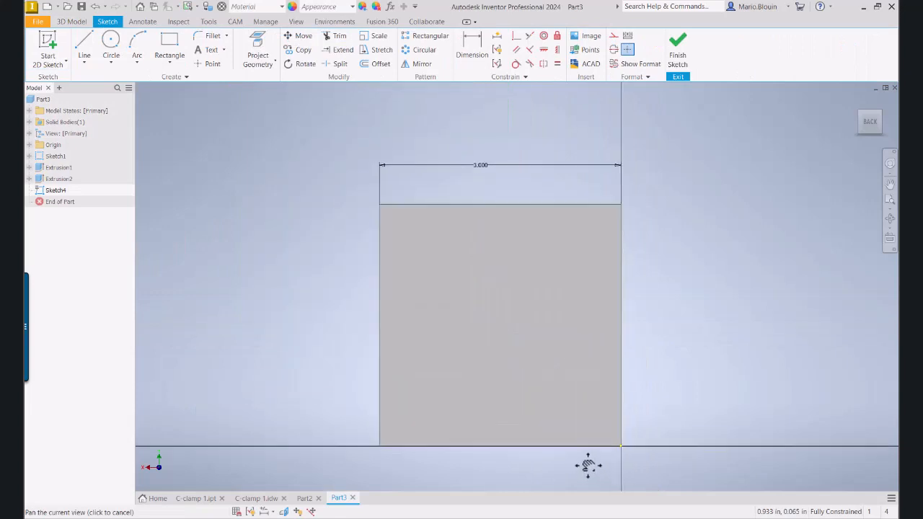
# - Add a text box near the middle of the back face reading EDUTEK and 2023 on two lines, with 0.240 in text height
pyautogui.click(211, 51)
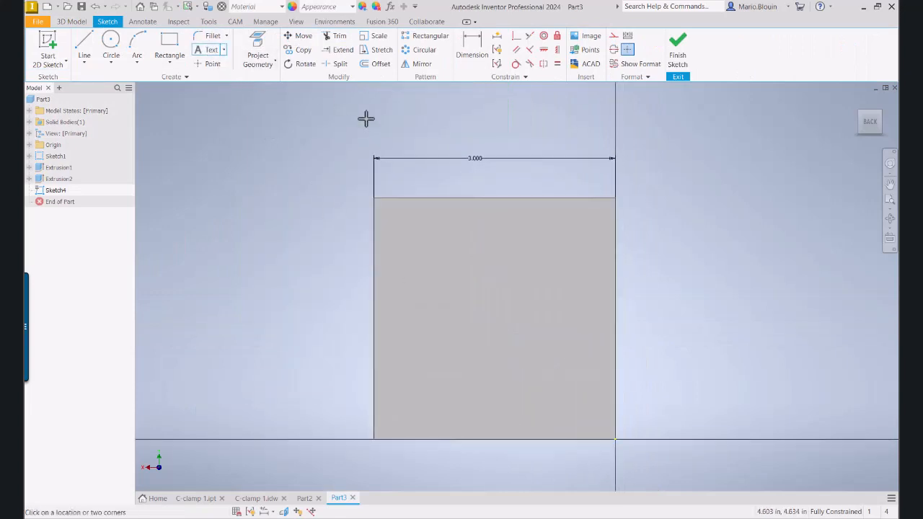
pyautogui.moveTo(439, 268); pyautogui.dragTo(565, 372)
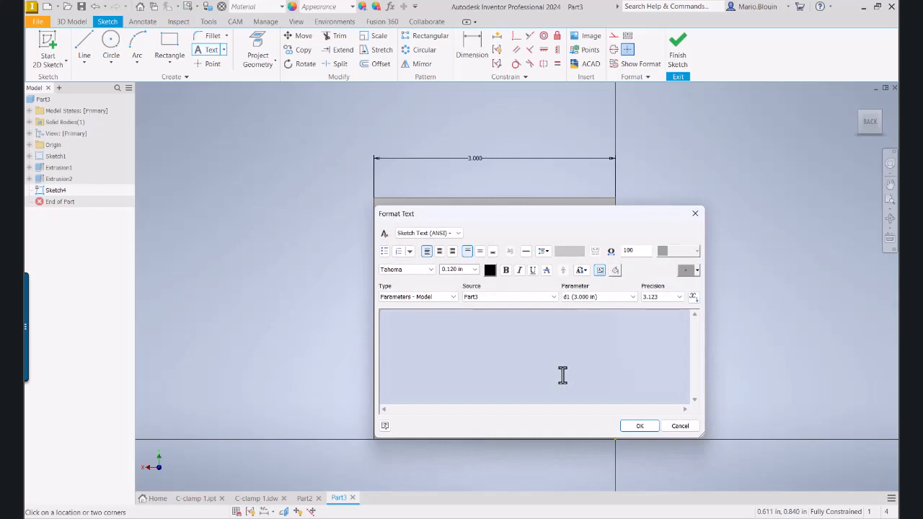
pyautogui.click(474, 269)
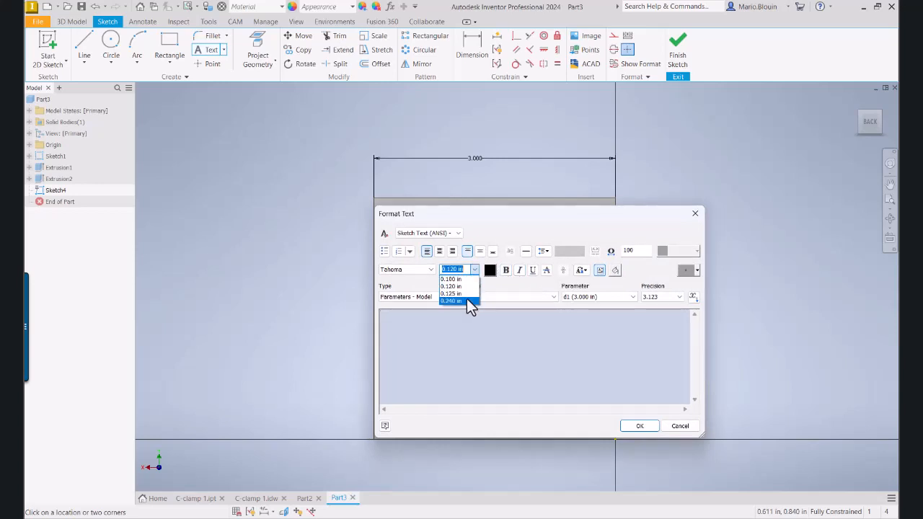
pyautogui.click(466, 299)
pyautogui.click(460, 326)
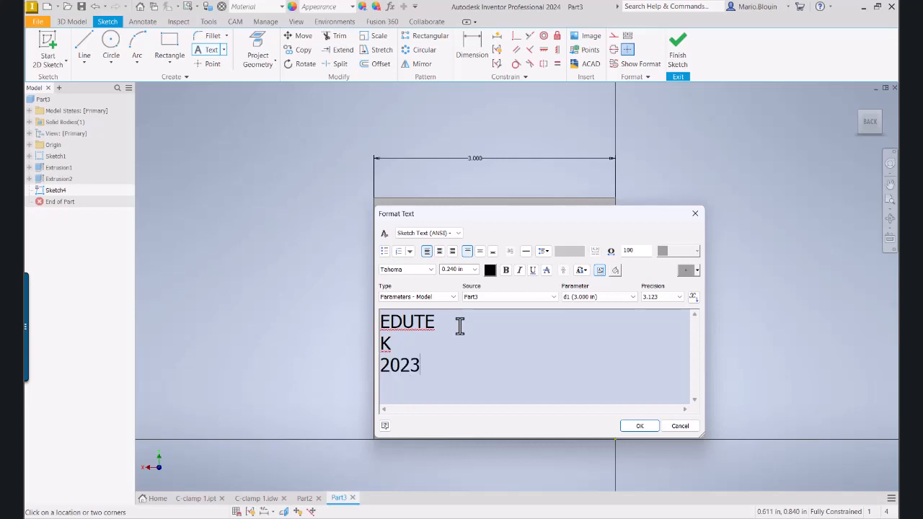
pyautogui.click(639, 426)
pyautogui.press('Escape')
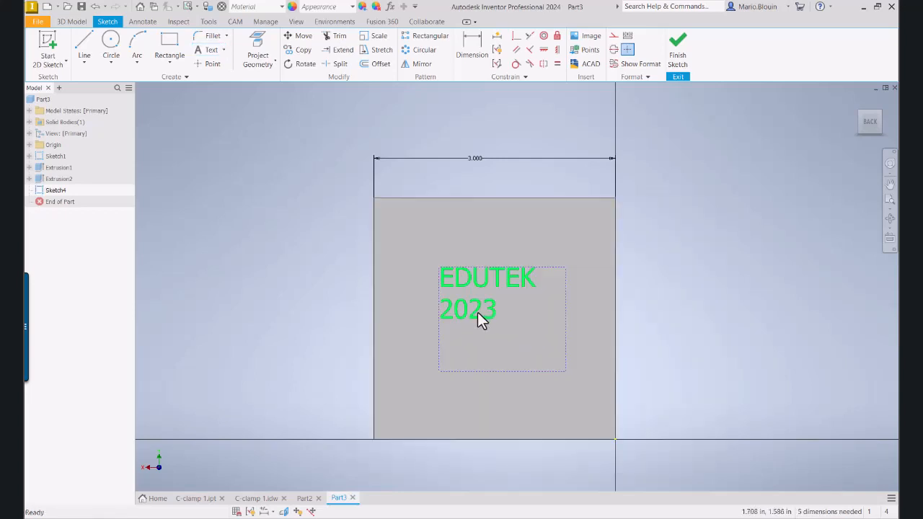
# - Center-justify both lines of the EDUTEK 2023 text and move the text box closer to the middle of the back face
pyautogui.doubleClick(476, 314)
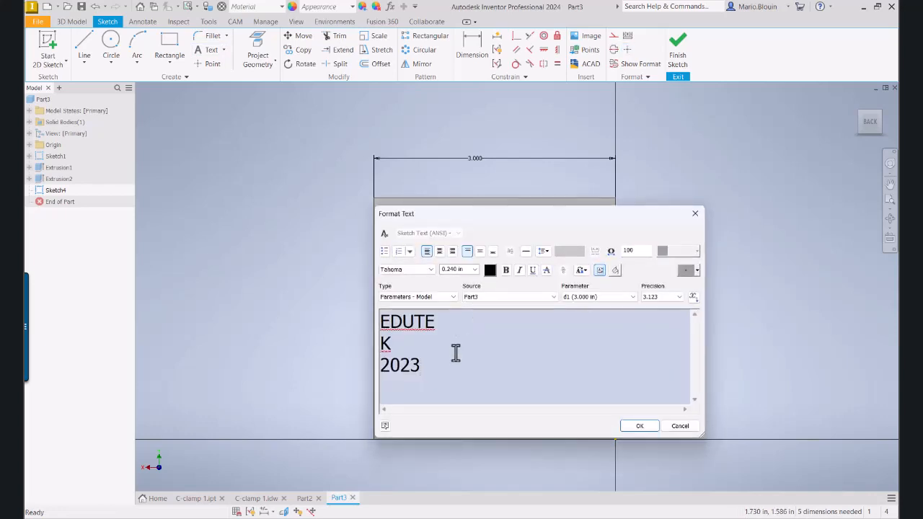
pyautogui.moveTo(455, 352); pyautogui.dragTo(364, 325)
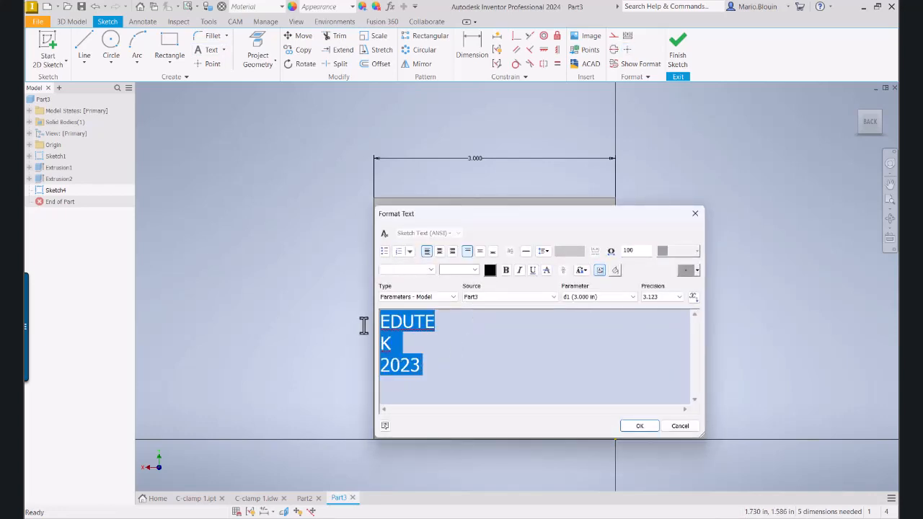
pyautogui.click(439, 251)
pyautogui.click(648, 429)
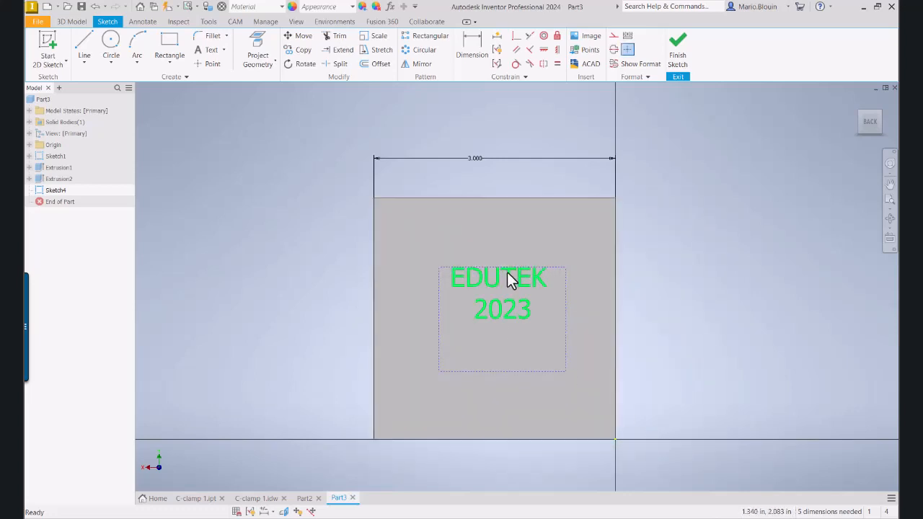
pyautogui.moveTo(506, 273)
pyautogui.mouseDown()
pyautogui.moveTo(507, 299)
pyautogui.moveTo(498, 288)
pyautogui.mouseUp()
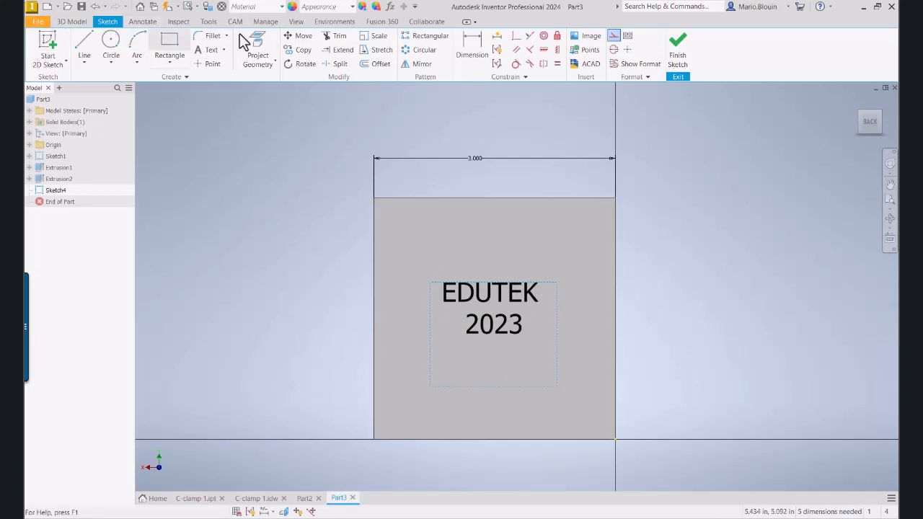
# - Finish the text sketch and engrave the EDUTEK 2023 text into the back face with Emboss, 0.1 in deep
pyautogui.click(678, 50)
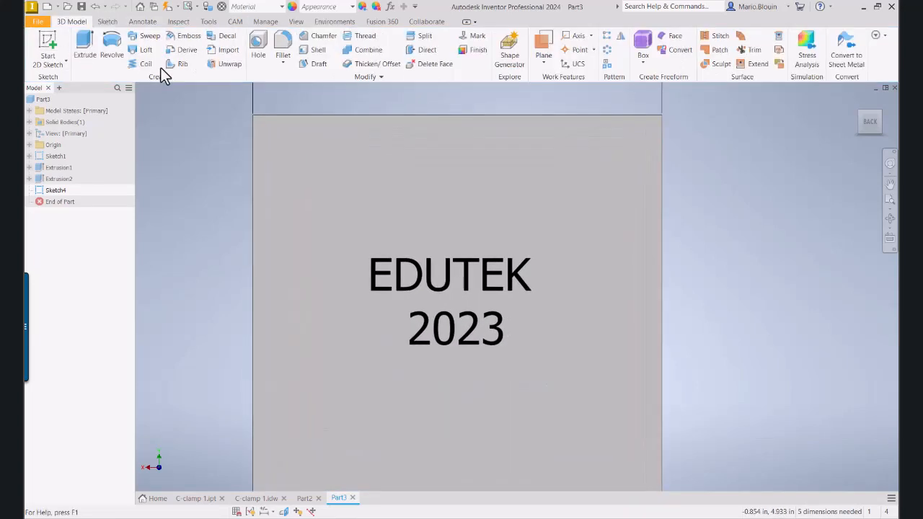
pyautogui.click(185, 37)
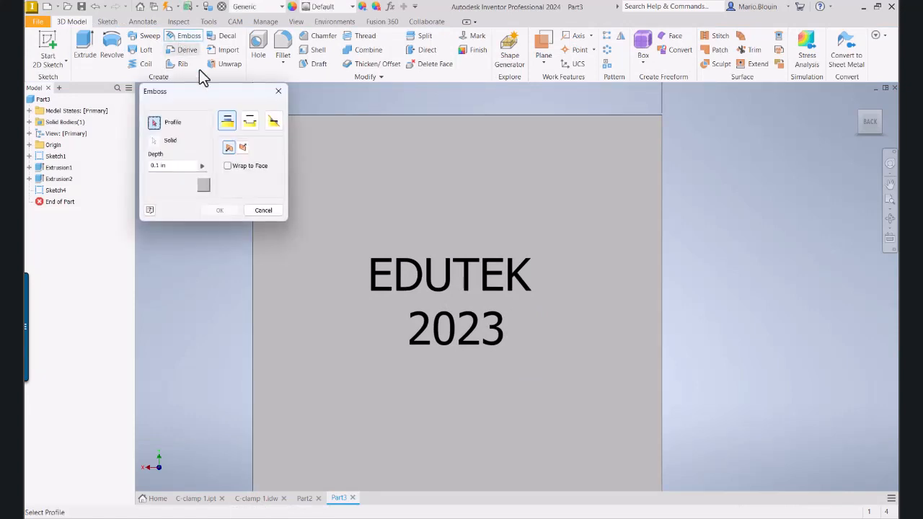
pyautogui.click(429, 284)
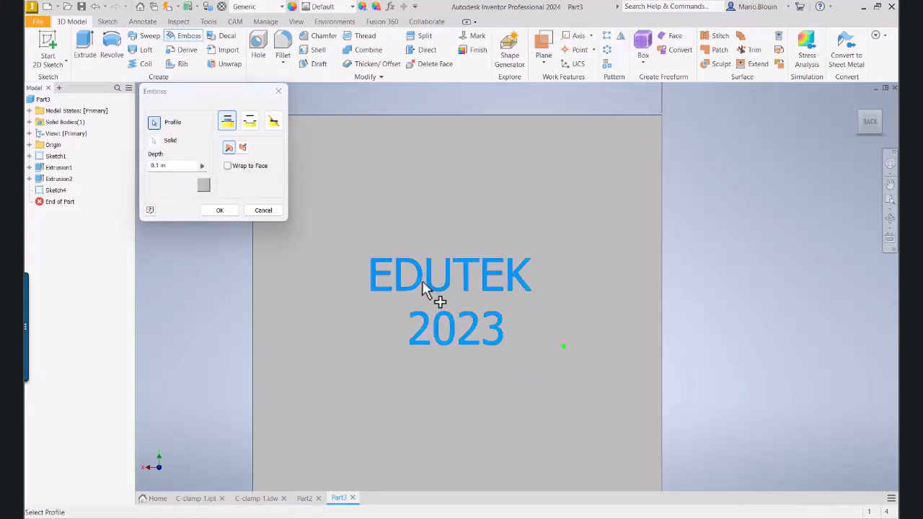
pyautogui.keyDown('shift'); pyautogui.moveTo(343, 312); pyautogui.dragTo(387, 316, button='middle'); pyautogui.keyUp('shift')
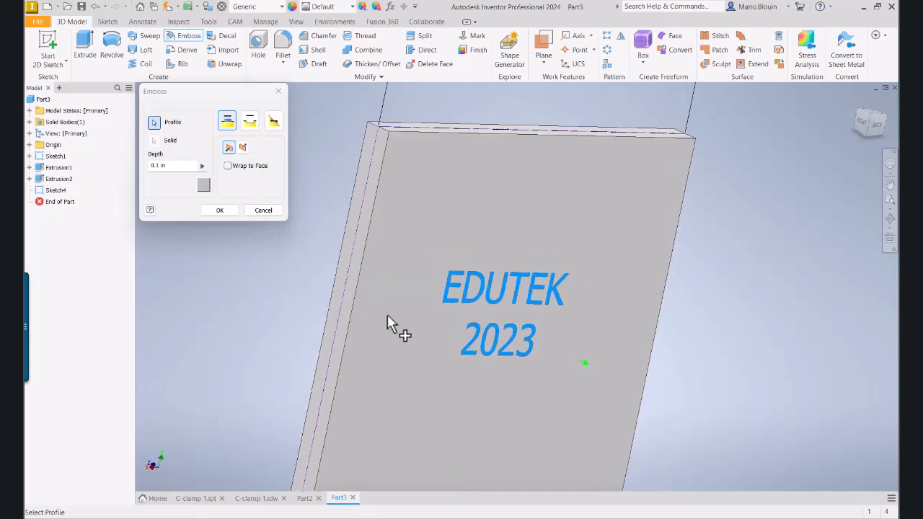
pyautogui.click(253, 129)
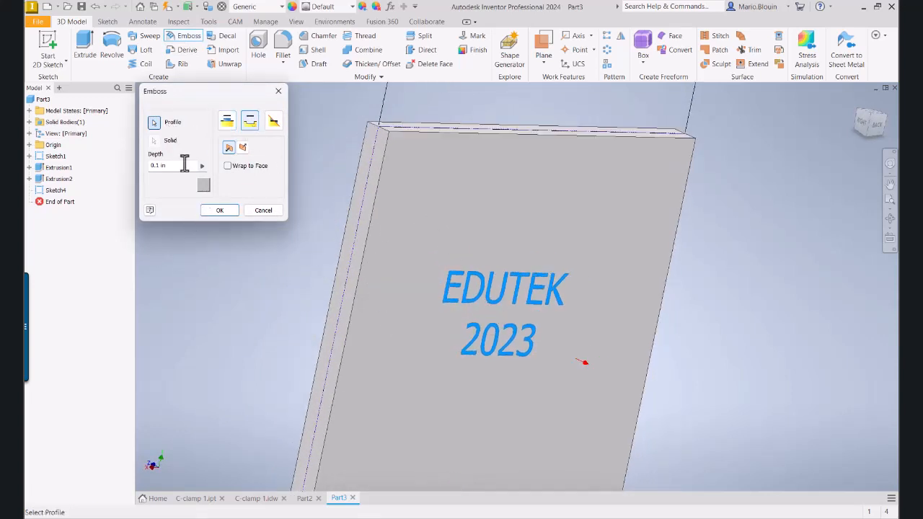
pyautogui.click(225, 213)
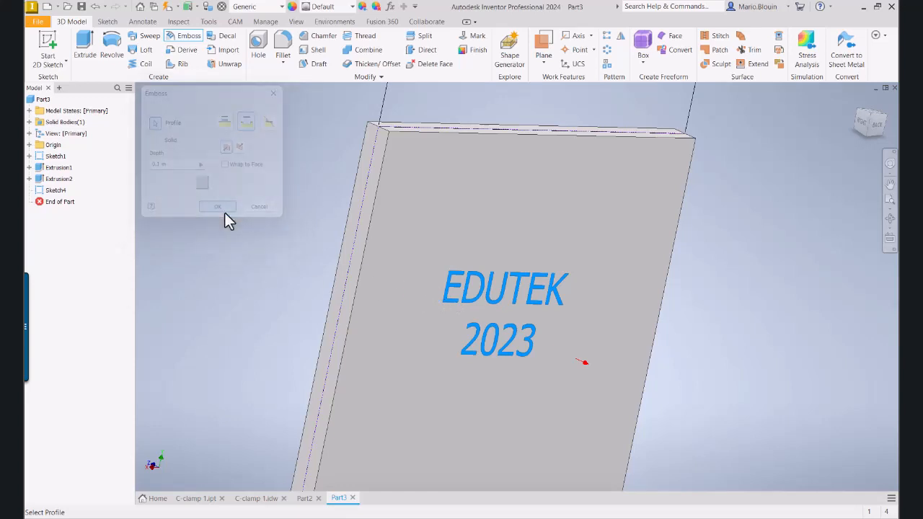
# - Inspect the engraved letters up close, check the depth setting of the engraving, and turn the part to its maze side
pyautogui.scroll(3, 521, 348)
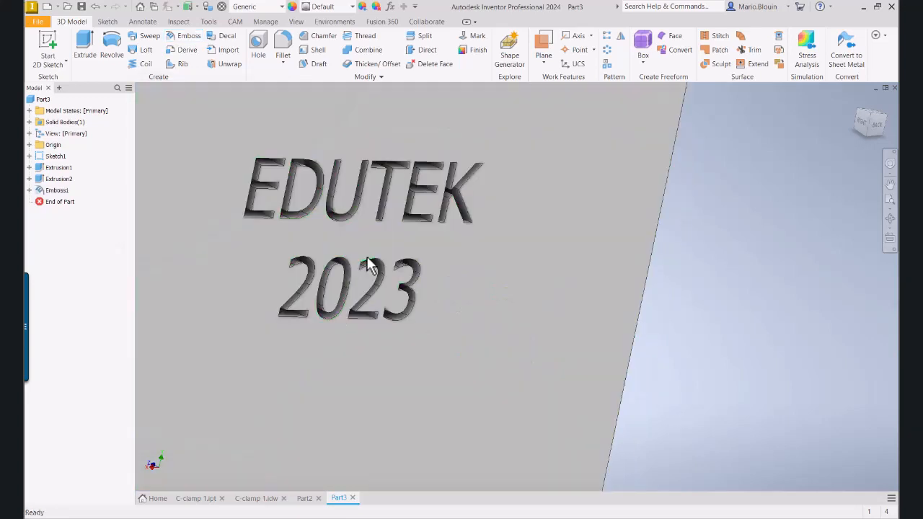
pyautogui.moveTo(367, 264); pyautogui.dragTo(453, 325, button='middle')
pyautogui.scroll(5, 449, 320)
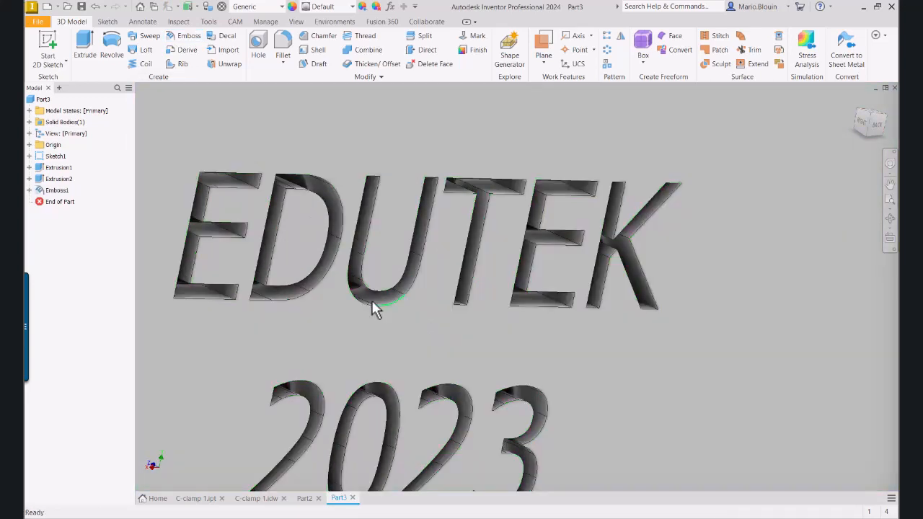
pyautogui.doubleClick(55, 190)
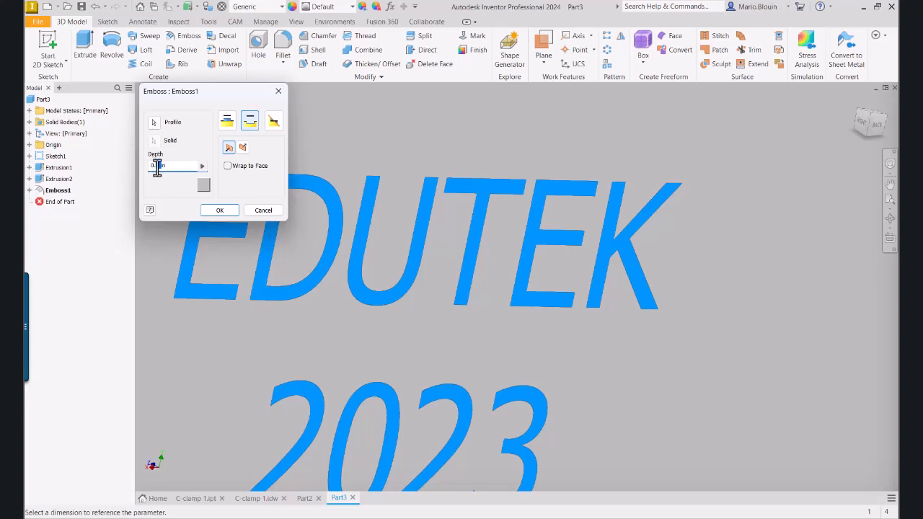
pyautogui.click(221, 211)
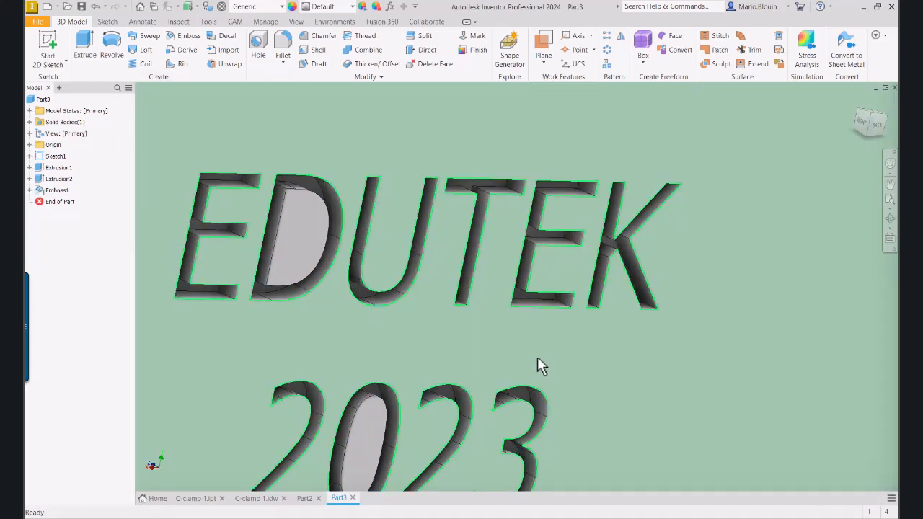
pyautogui.keyDown('shift'); pyautogui.moveTo(537, 356); pyautogui.dragTo(541, 274, button='middle'); pyautogui.keyUp('shift')
pyautogui.scroll(-5, 483, 329)
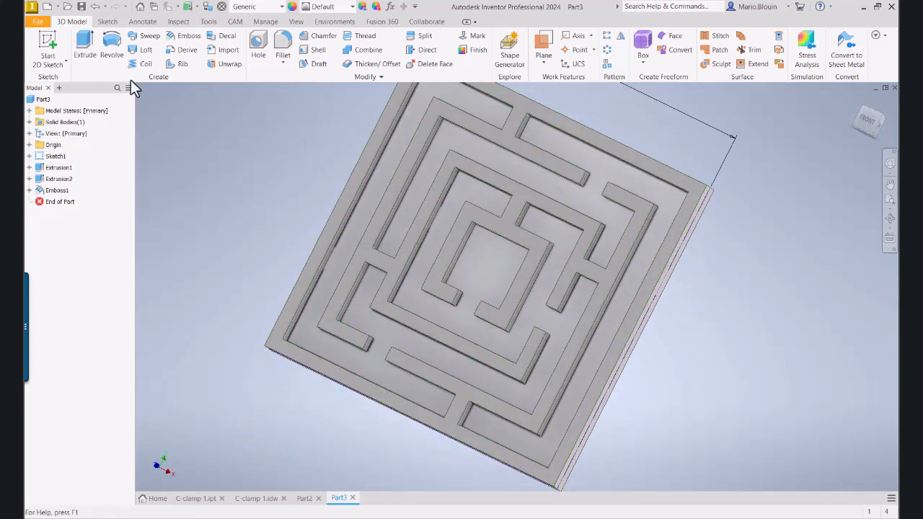
# - Save the part as Labyrinthe2 in the 6. Inventor folder
pyautogui.click(82, 7)
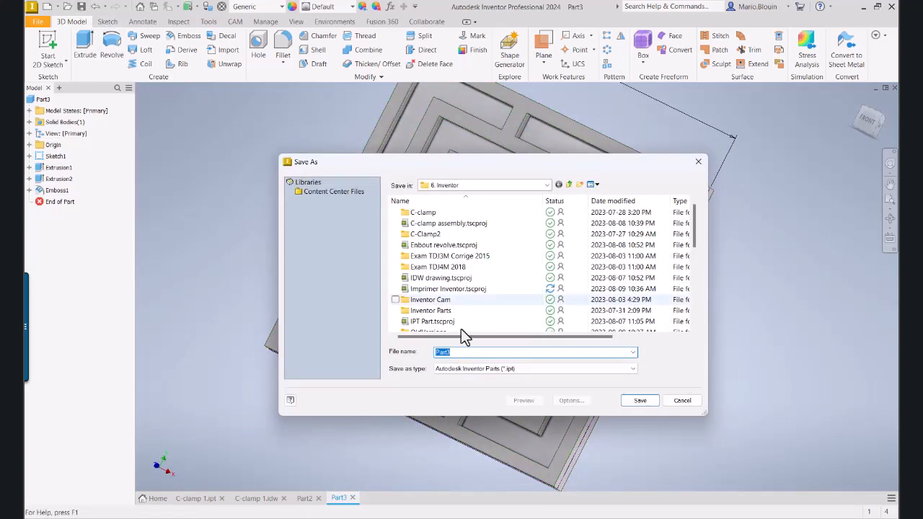
pyautogui.write('LA')
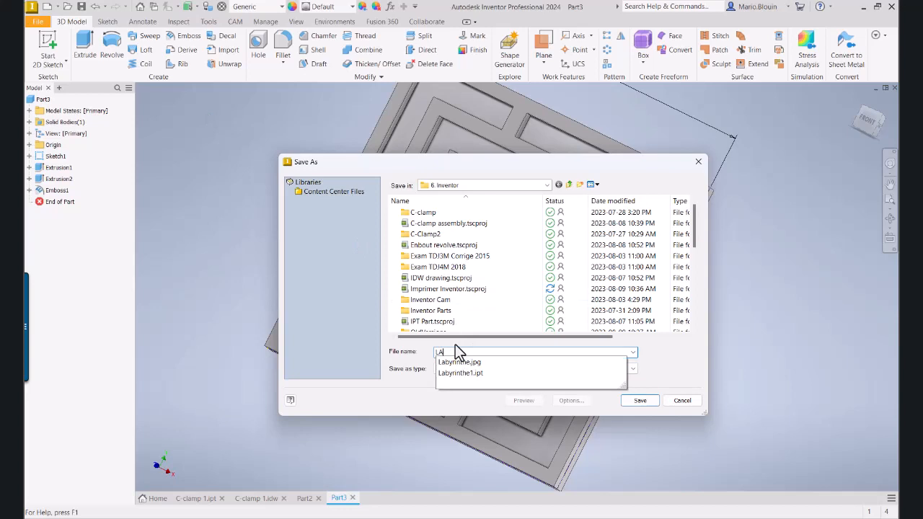
pyautogui.press('Down')
pyautogui.press('Down')
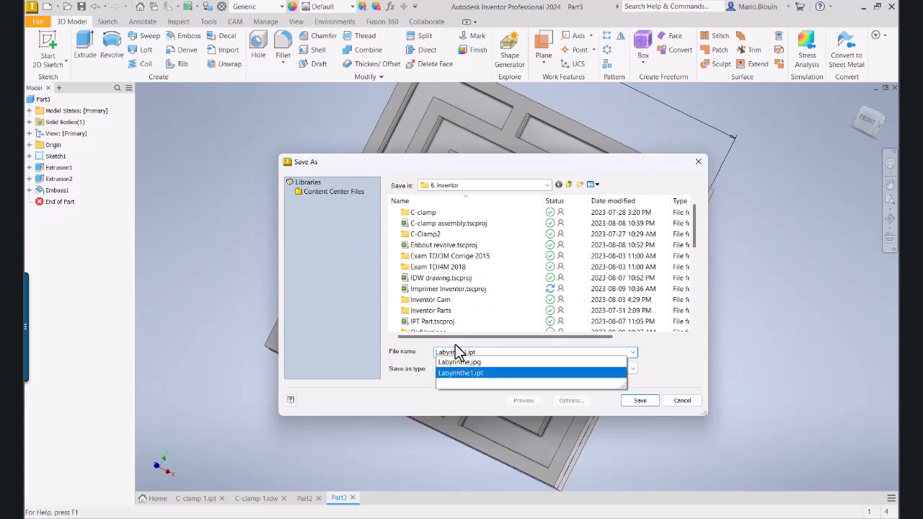
pyautogui.press('BackSpace')
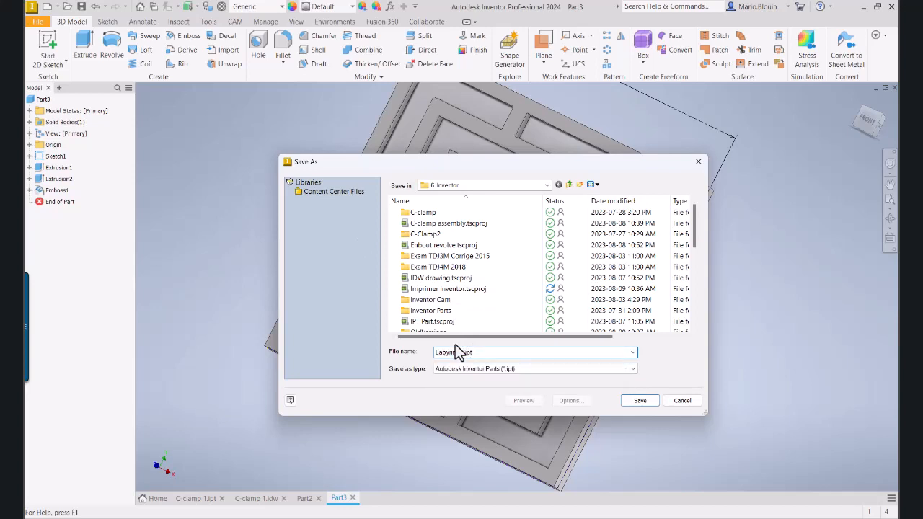
pyautogui.write('2')
pyautogui.press('Return')
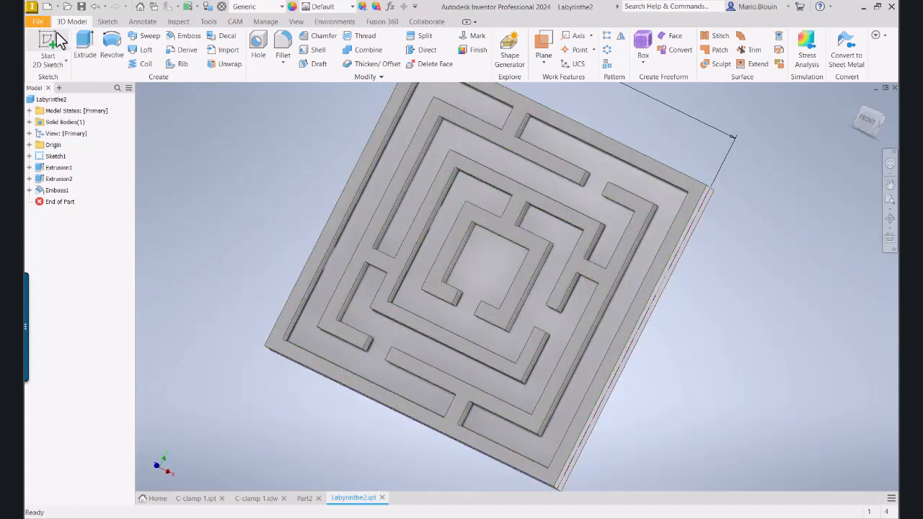
# - Save a copy of the part as Labyrinthe2.stl in binary format with millimeter units and high resolution
pyautogui.click(37, 20)
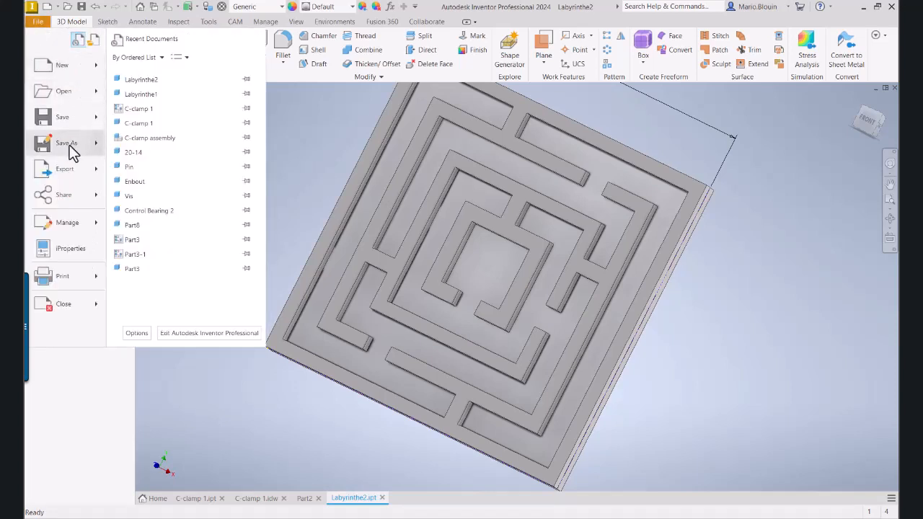
pyautogui.moveTo(70, 151)
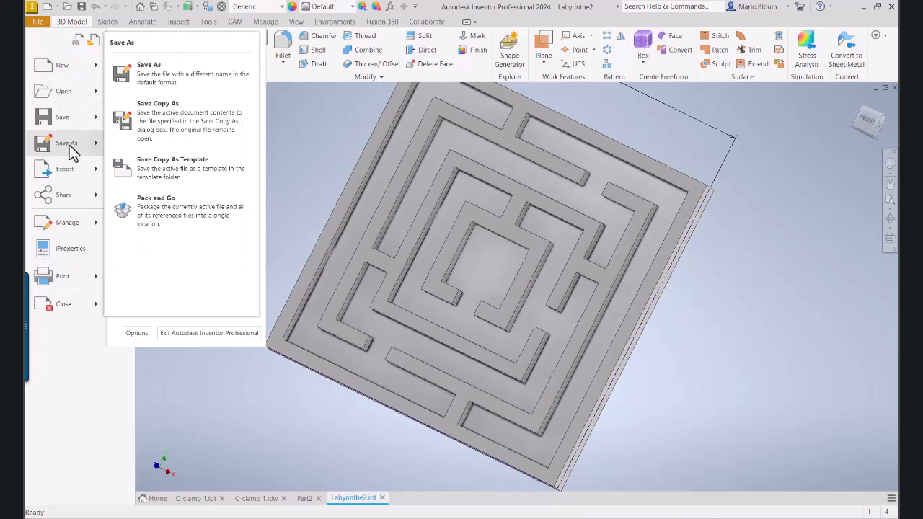
pyautogui.click(168, 124)
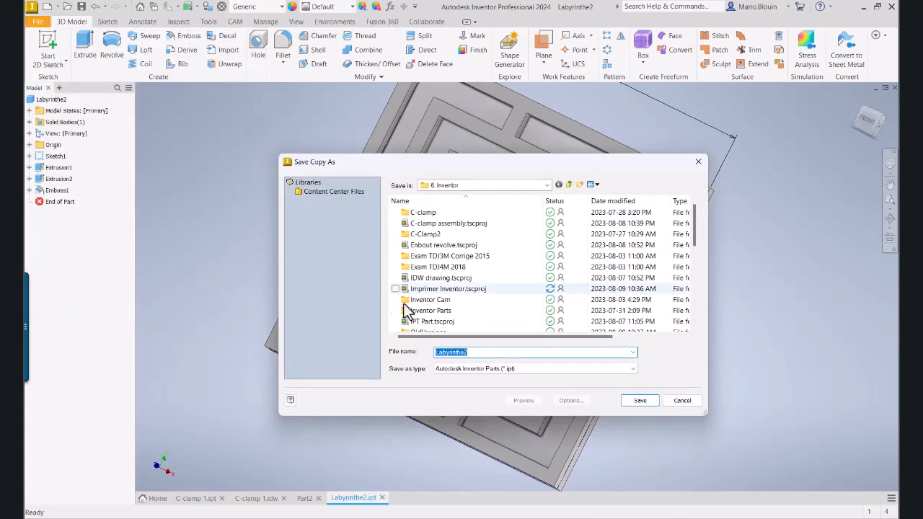
pyautogui.click(505, 369)
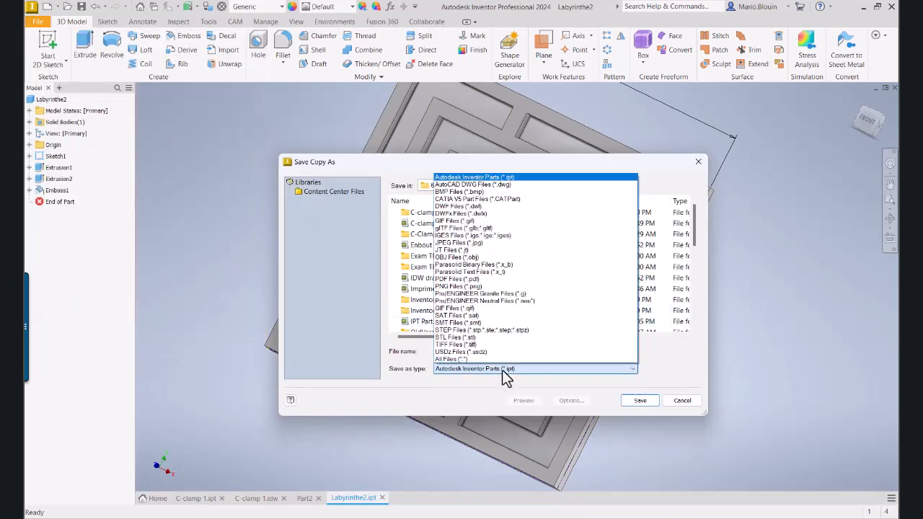
pyautogui.click(475, 337)
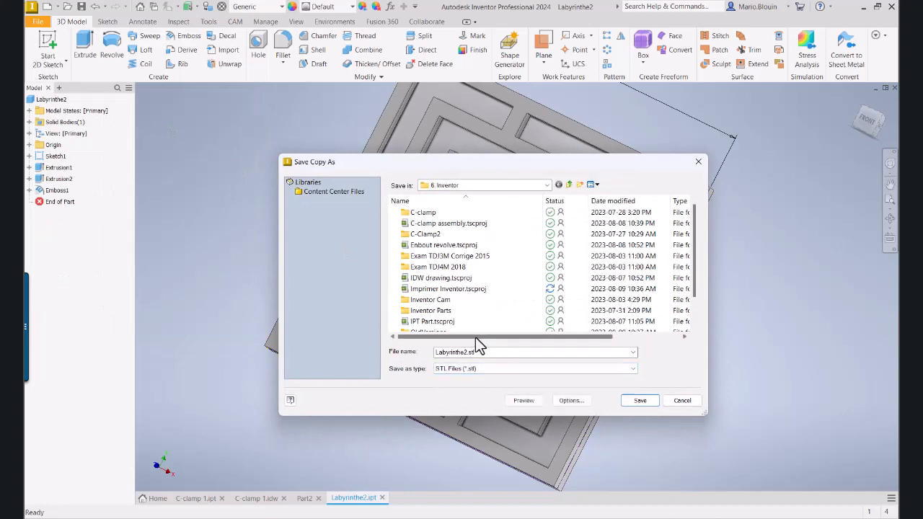
pyautogui.click(571, 400)
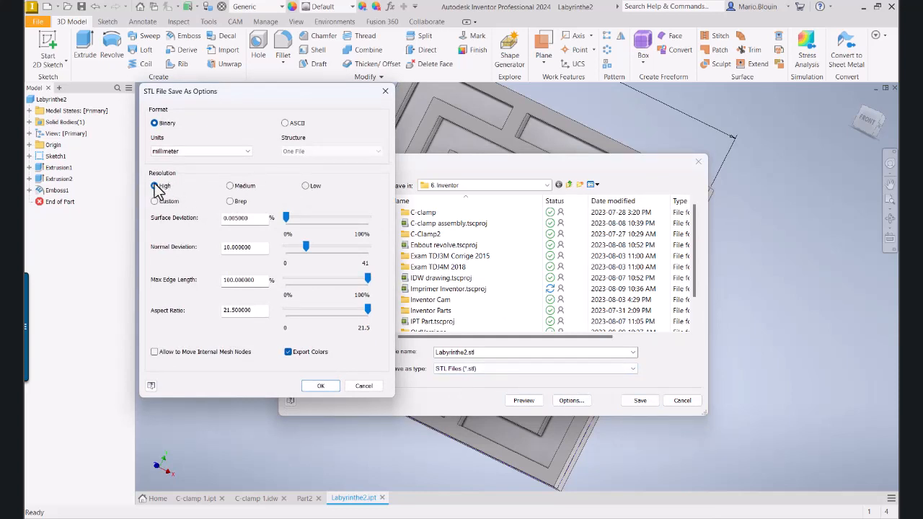
pyautogui.click(320, 386)
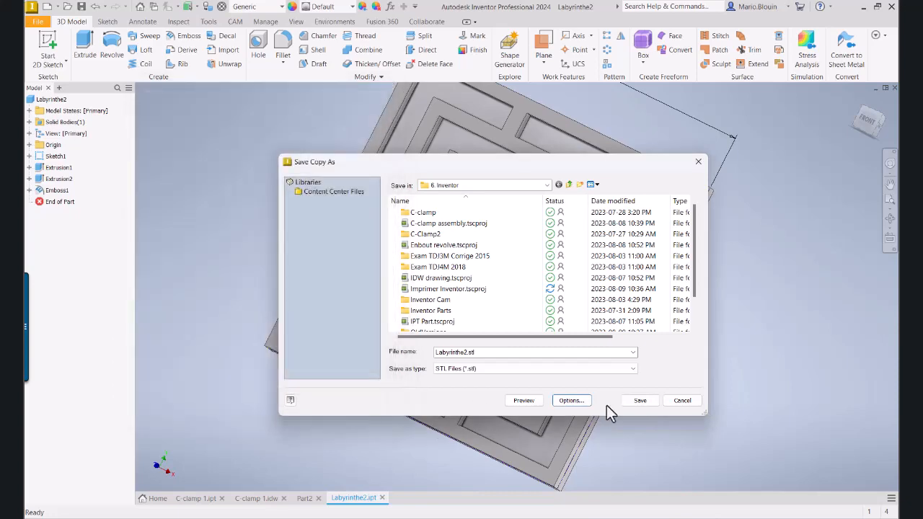
pyautogui.click(641, 401)
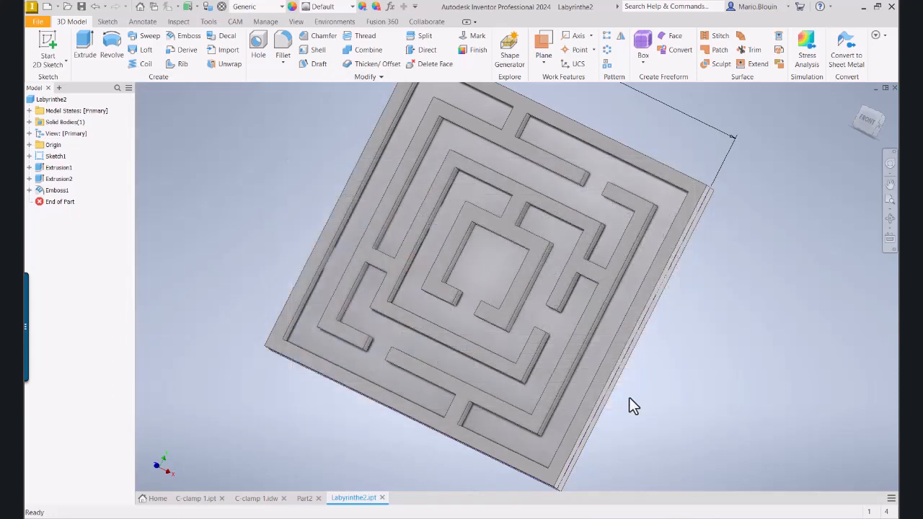